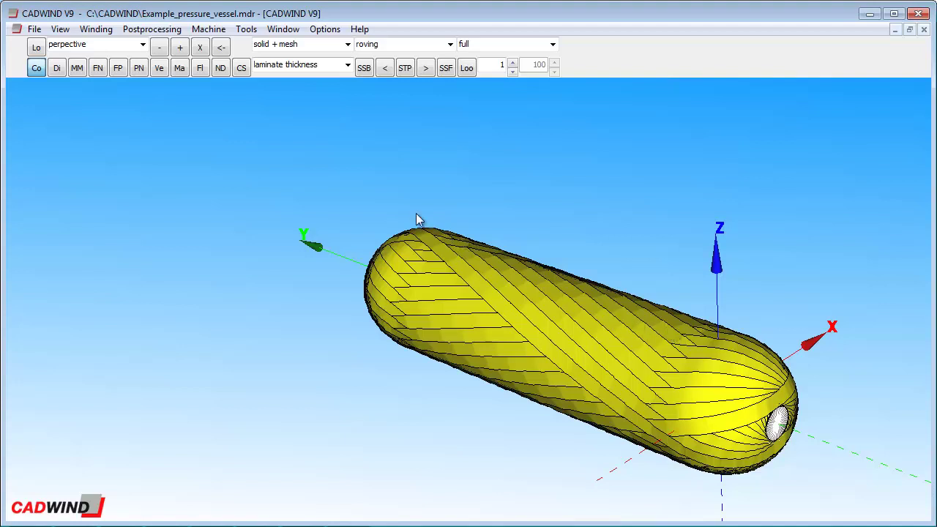
Create a circular mandrel with 100 mm diameter, 300 mm length, 50 mm ellipsoid pole caps with 30 mm openings, and 100 equally spaced frames
{"action": "left_click", "coordinate": [33, 29]}
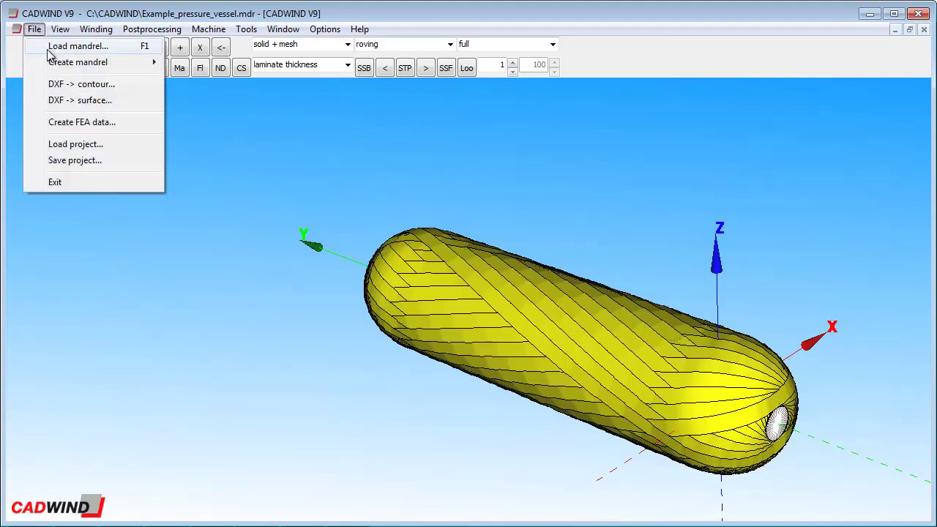
{"action": "mouse_move", "coordinate": [53, 66]}
{"action": "left_click", "coordinate": [220, 64]}
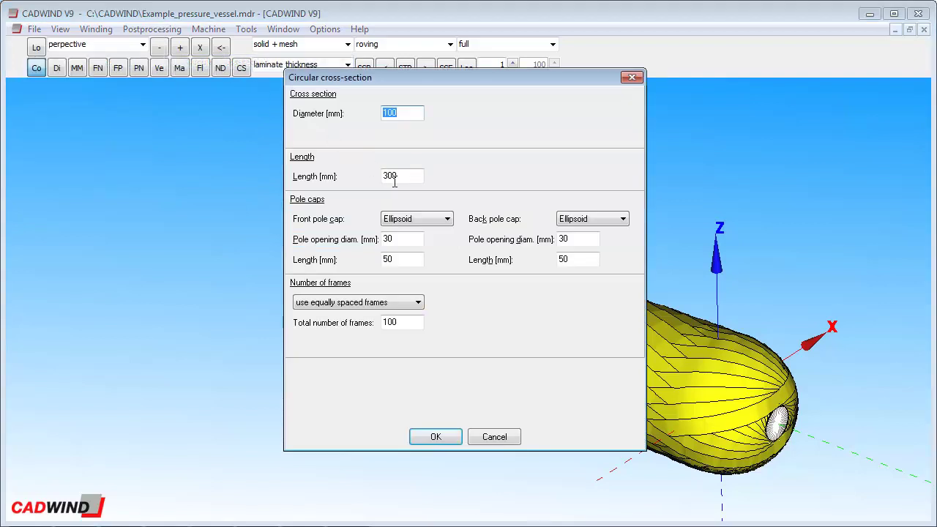
{"action": "left_click", "coordinate": [406, 112]}
{"action": "left_click", "coordinate": [436, 225]}
{"action": "left_click", "coordinate": [435, 224]}
{"action": "left_click", "coordinate": [439, 436]}
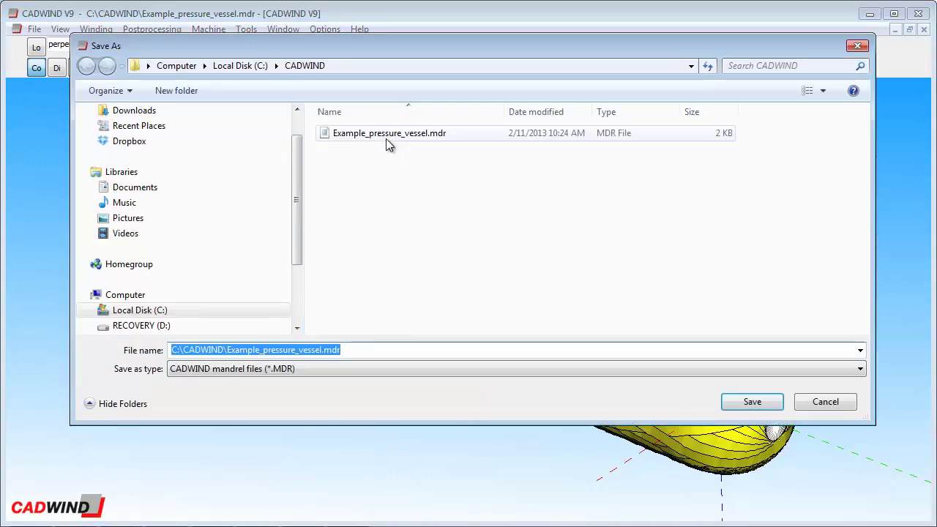
Save the mandrel as Example_pressure_vessel.mdr in the CADWIND folder, replacing the existing file
{"action": "left_click", "coordinate": [389, 135]}
{"action": "left_click", "coordinate": [758, 403]}
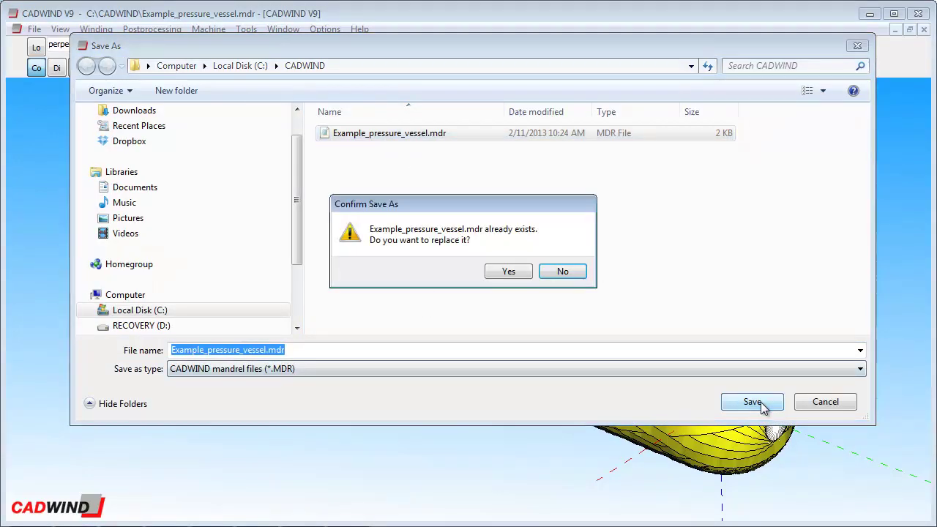
{"action": "left_click", "coordinate": [498, 272]}
{"action": "left_click", "coordinate": [505, 291]}
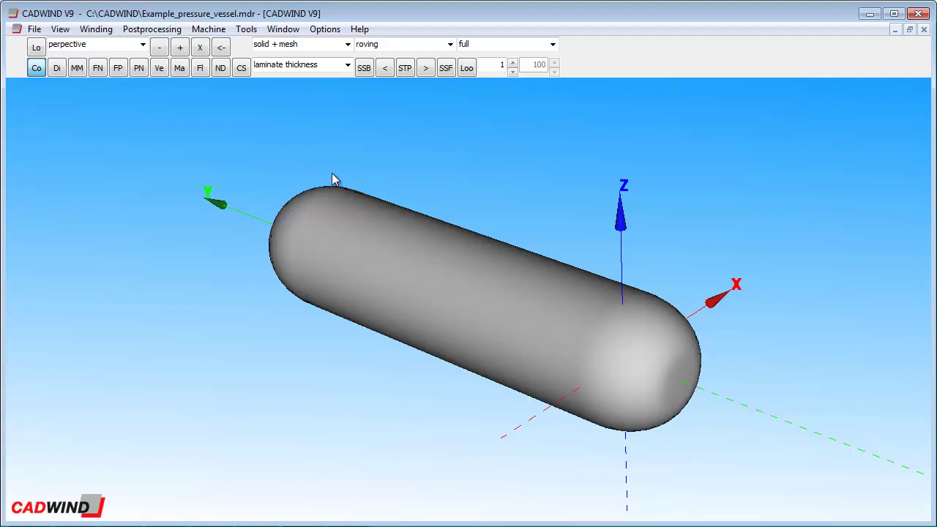
Enlarge and shrink the view of the mandrel, and restore its standard zoom
{"action": "left_click", "coordinate": [178, 48]}
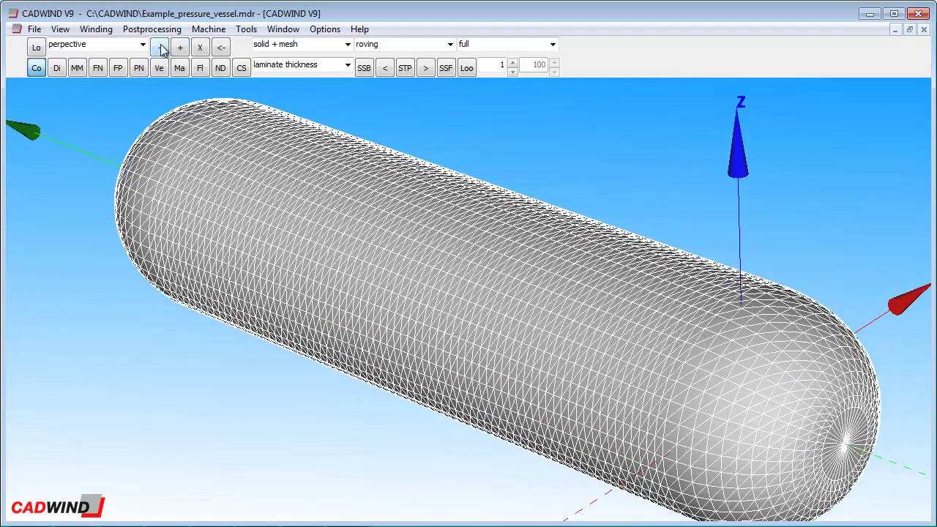
{"action": "left_click", "coordinate": [161, 47]}
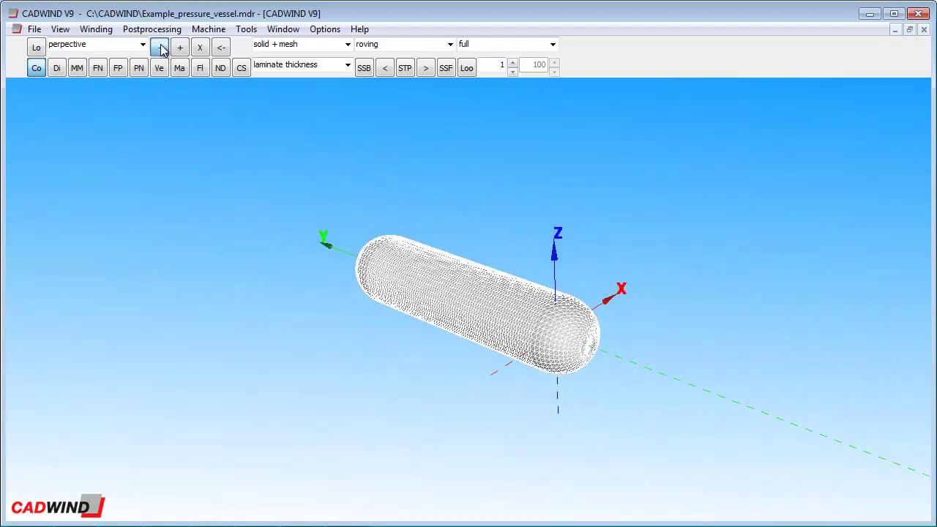
{"action": "left_click", "coordinate": [206, 49]}
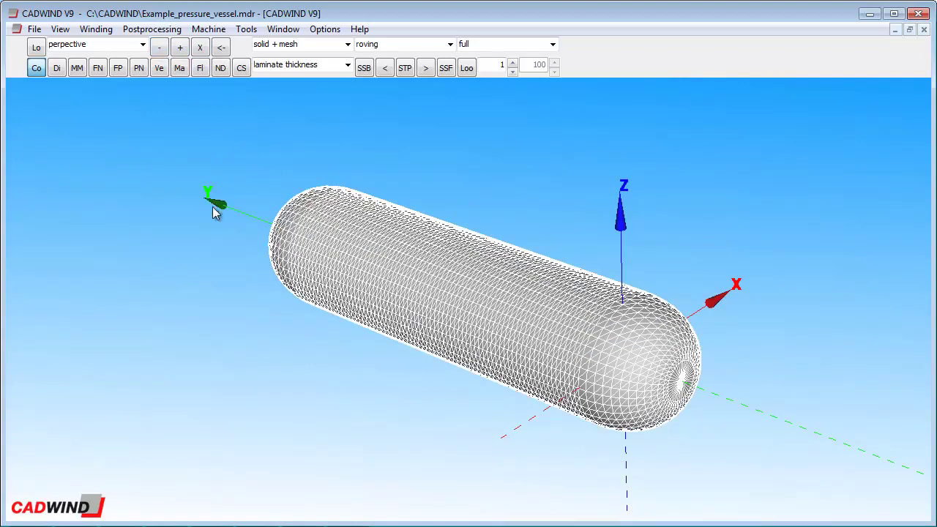
Examine the mandrel in the right, front and front isometric preset views, returning to the perspective view
{"action": "left_click", "coordinate": [144, 45]}
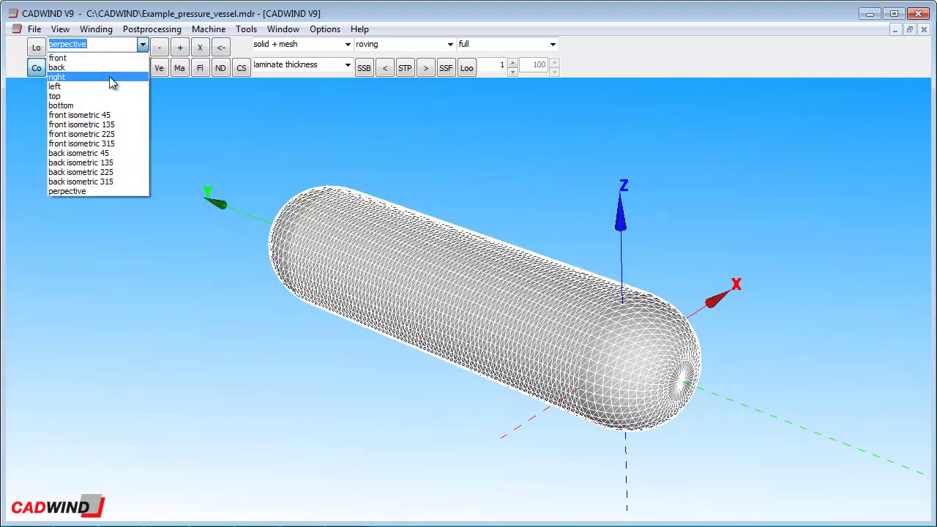
{"action": "left_click", "coordinate": [109, 74]}
{"action": "left_click", "coordinate": [143, 46]}
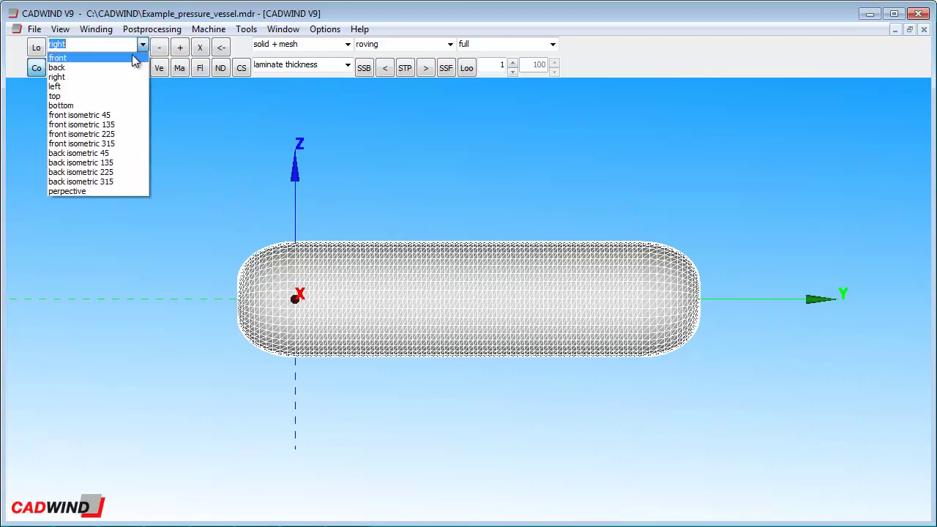
{"action": "left_click", "coordinate": [81, 58]}
{"action": "left_click", "coordinate": [144, 46]}
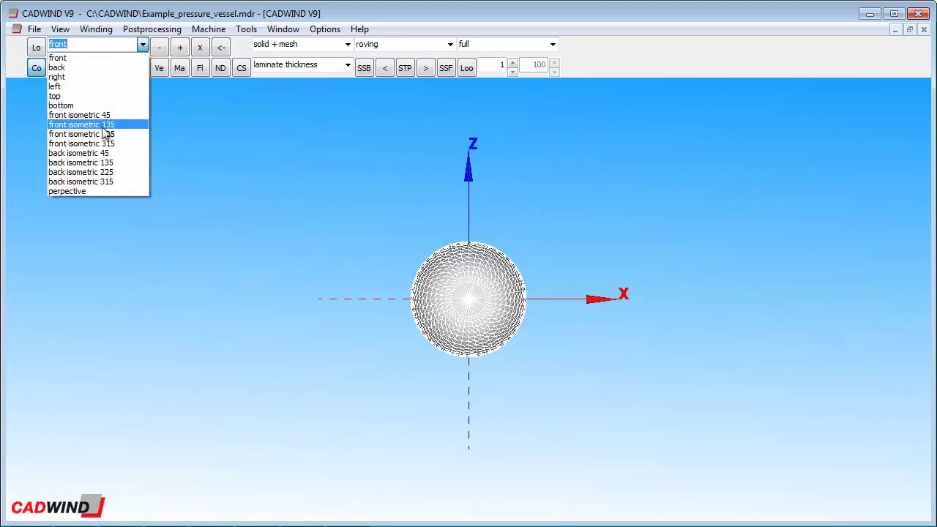
{"action": "left_click", "coordinate": [102, 132]}
{"action": "left_click", "coordinate": [143, 45]}
{"action": "left_click", "coordinate": [102, 191]}
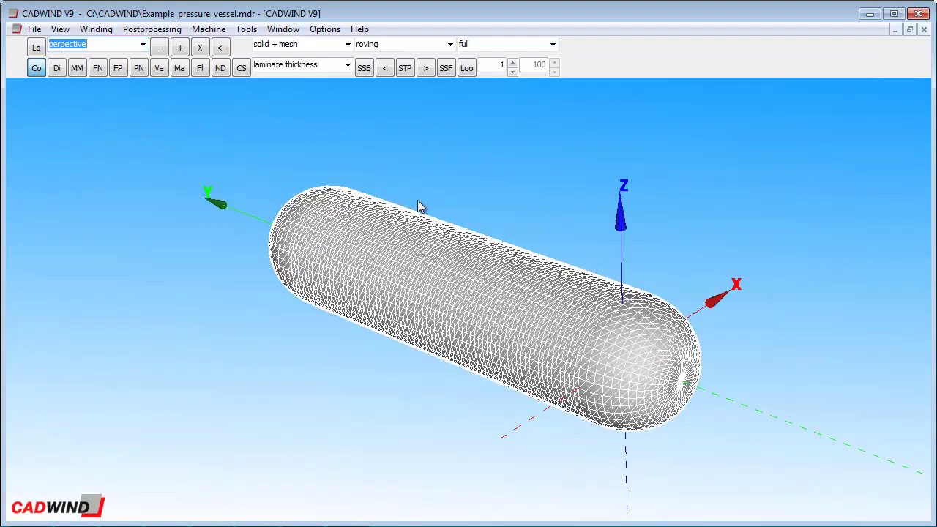
Examine the mandrel's surface mesh from other angles and up close, finishing with the view reset
{"action": "left_click", "coordinate": [448, 214]}
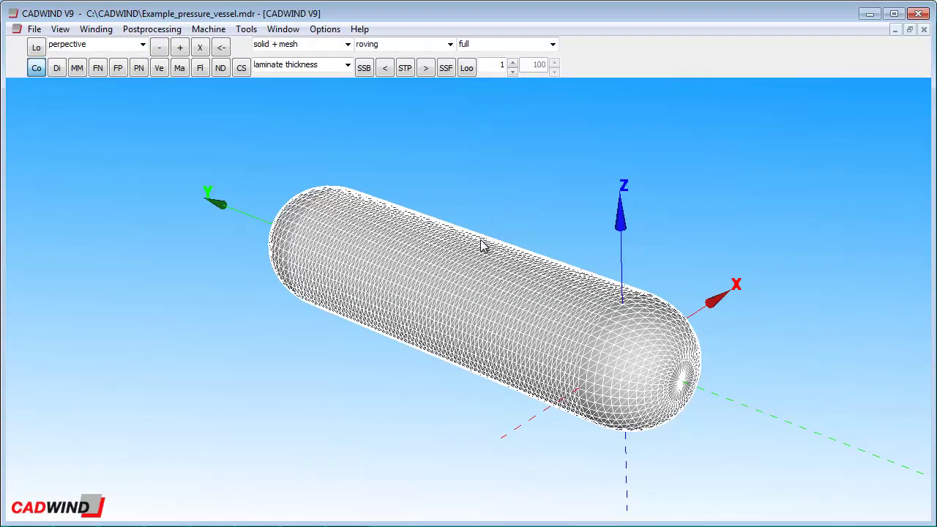
{"action": "left_click_drag", "start_coordinate": [481, 245], "coordinate": [519, 249]}
{"action": "middle_click_drag", "start_coordinate": [407, 279], "coordinate": [391, 298]}
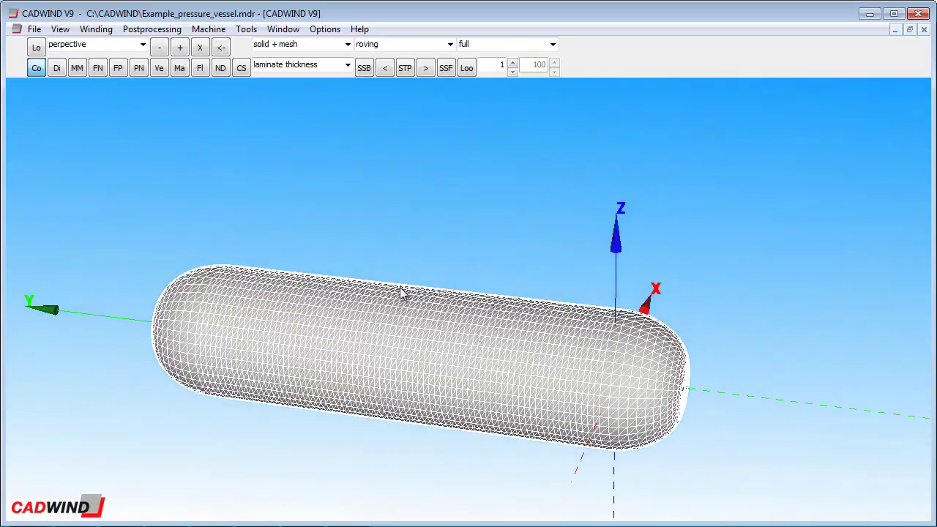
{"action": "scroll", "coordinate": [404, 293], "scroll_direction": "up", "scroll_amount": 6}
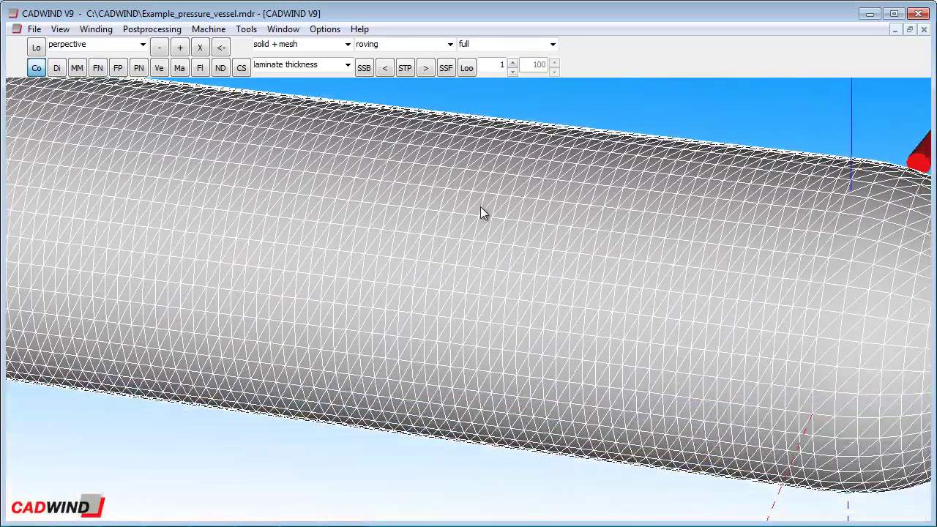
{"action": "scroll", "coordinate": [480, 211], "scroll_direction": "up", "scroll_amount": 2}
{"action": "scroll", "coordinate": [356, 183], "scroll_direction": "down", "scroll_amount": 2}
{"action": "scroll", "coordinate": [393, 199], "scroll_direction": "up", "scroll_amount": 4}
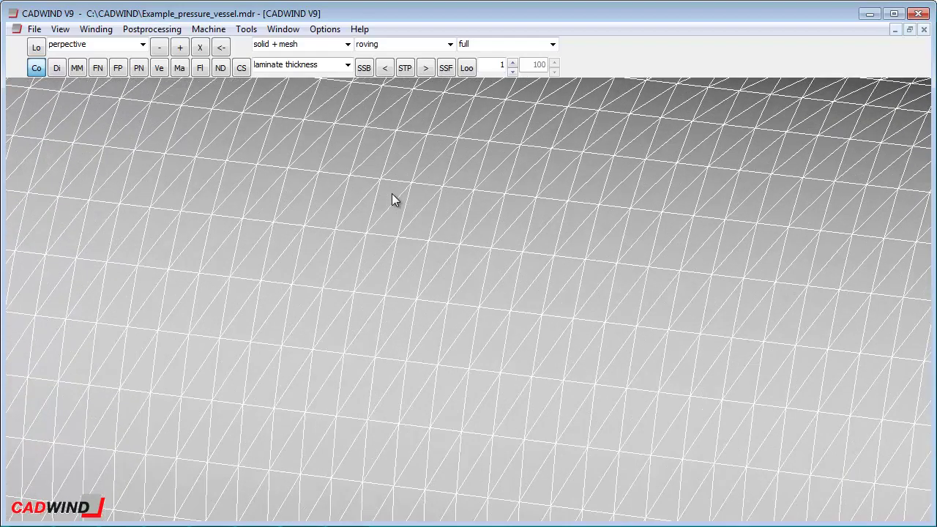
{"action": "scroll", "coordinate": [391, 193], "scroll_direction": "down", "scroll_amount": 4}
{"action": "scroll", "coordinate": [392, 194], "scroll_direction": "up", "scroll_amount": 5}
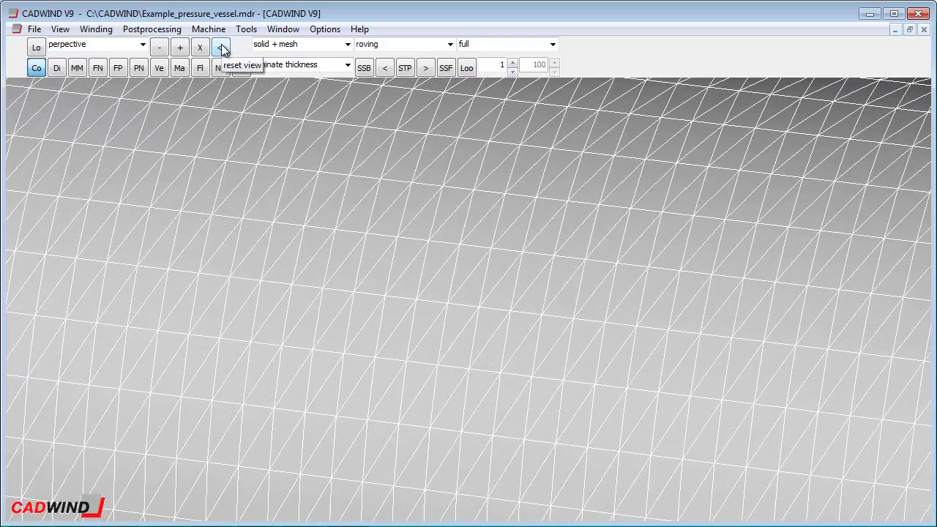
{"action": "left_click", "coordinate": [221, 48]}
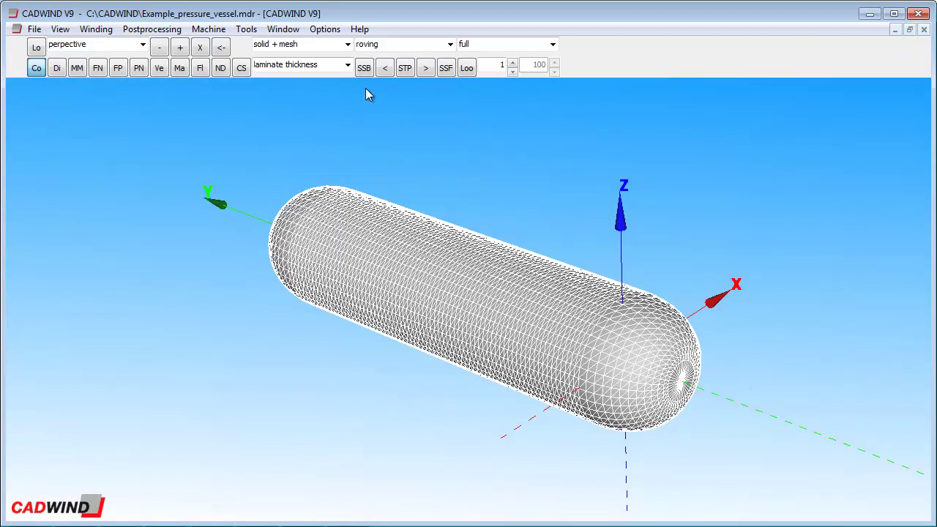
Compare the mandrel display modes solid + mesh, none and mesh, viewing the mesh from another angle
{"action": "left_click", "coordinate": [348, 44]}
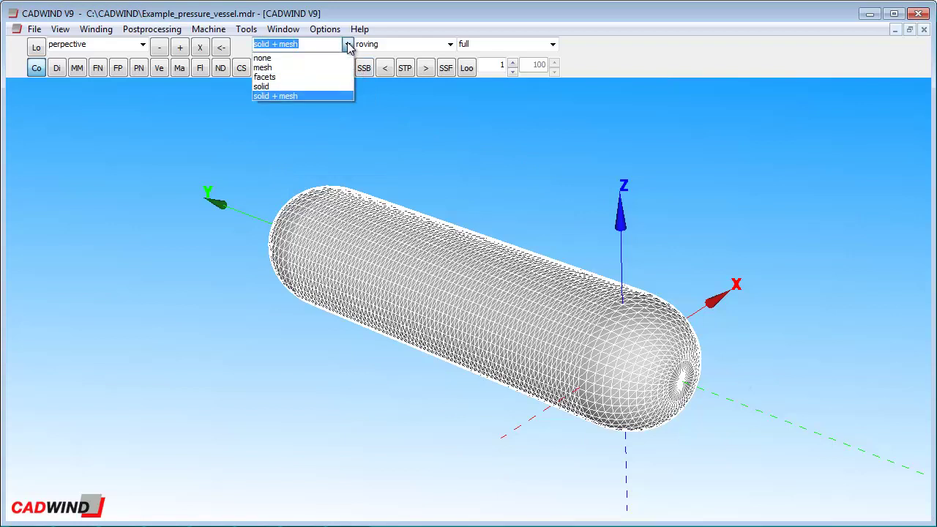
{"action": "left_click", "coordinate": [317, 94]}
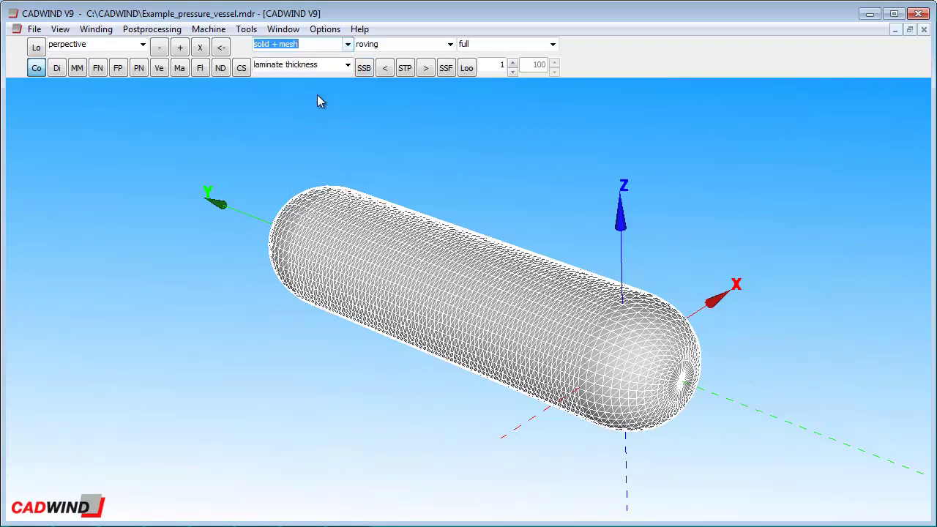
{"action": "left_click", "coordinate": [347, 45]}
{"action": "left_click", "coordinate": [336, 58]}
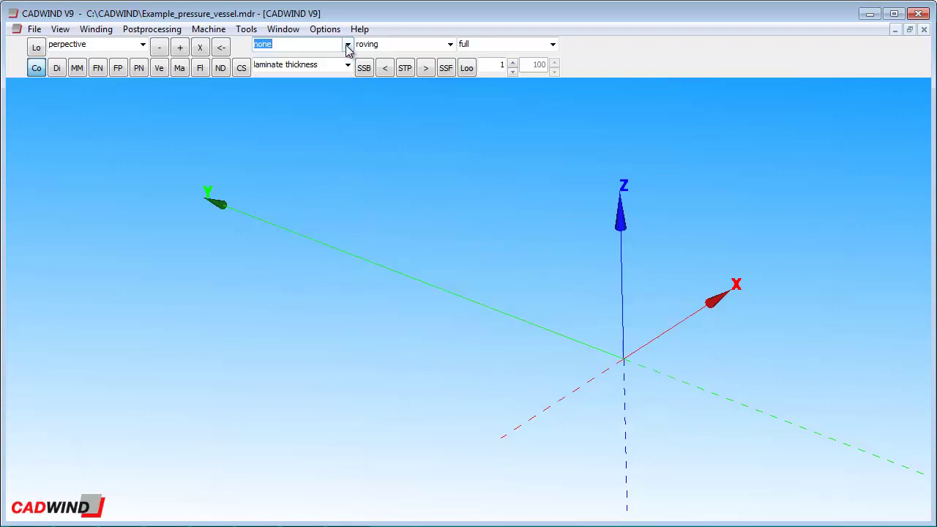
{"action": "left_click", "coordinate": [349, 48]}
{"action": "left_click", "coordinate": [326, 65]}
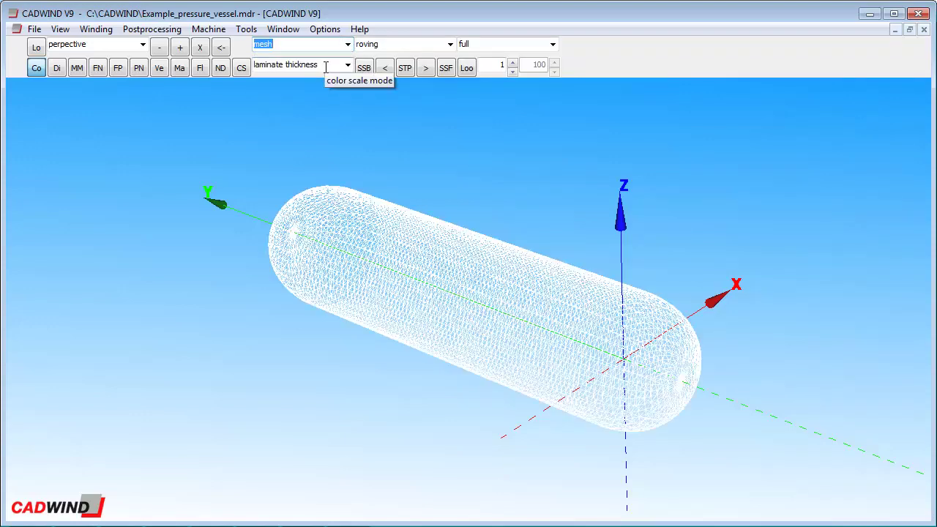
{"action": "left_click_drag", "start_coordinate": [356, 142], "coordinate": [388, 110]}
Examine the mandrel surface in the facets and solid display modes
{"action": "left_click", "coordinate": [348, 44]}
{"action": "left_click", "coordinate": [323, 74]}
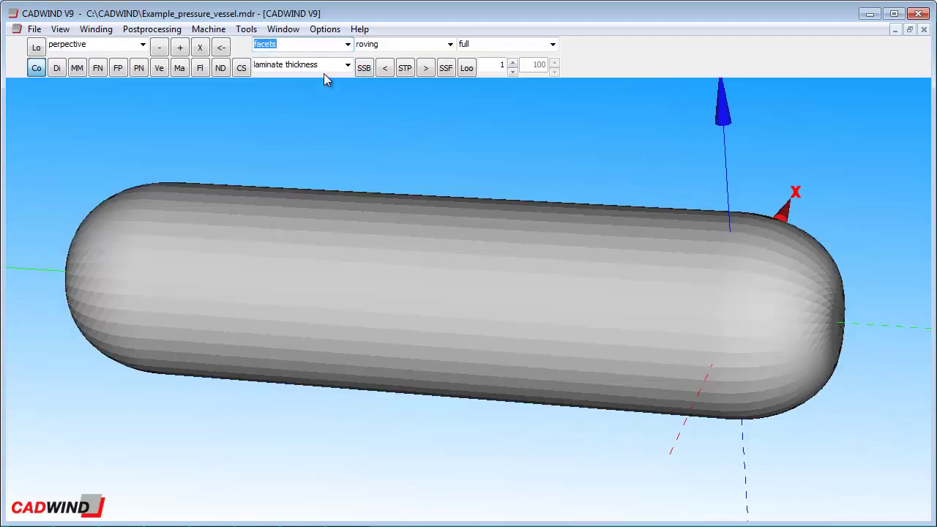
{"action": "left_click", "coordinate": [348, 44]}
{"action": "left_click", "coordinate": [322, 84]}
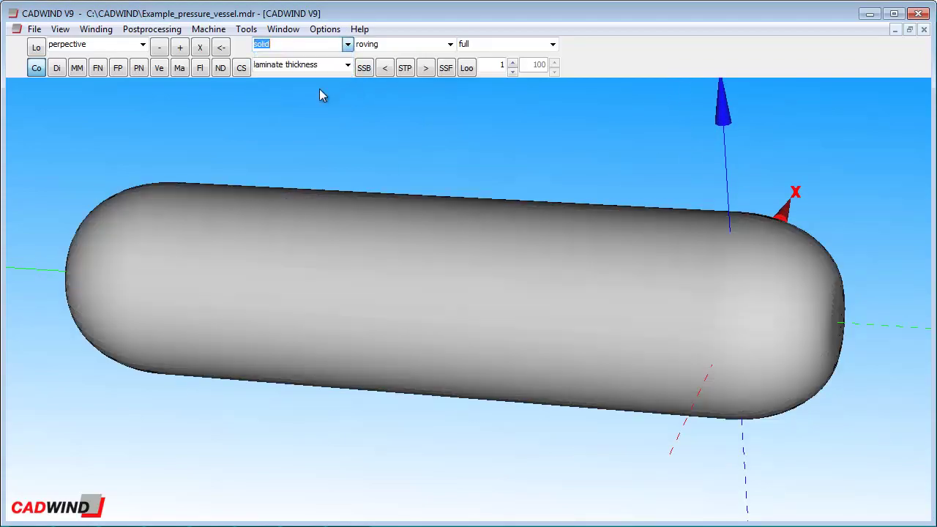
{"action": "left_click_drag", "start_coordinate": [365, 116], "coordinate": [356, 76]}
{"action": "scroll", "coordinate": [364, 129], "scroll_direction": "up", "scroll_amount": 2}
{"action": "scroll", "coordinate": [359, 130], "scroll_direction": "down", "scroll_amount": 2}
Return the mandrel display to solid + mesh and view it from a slightly different angle
{"action": "left_click", "coordinate": [348, 44]}
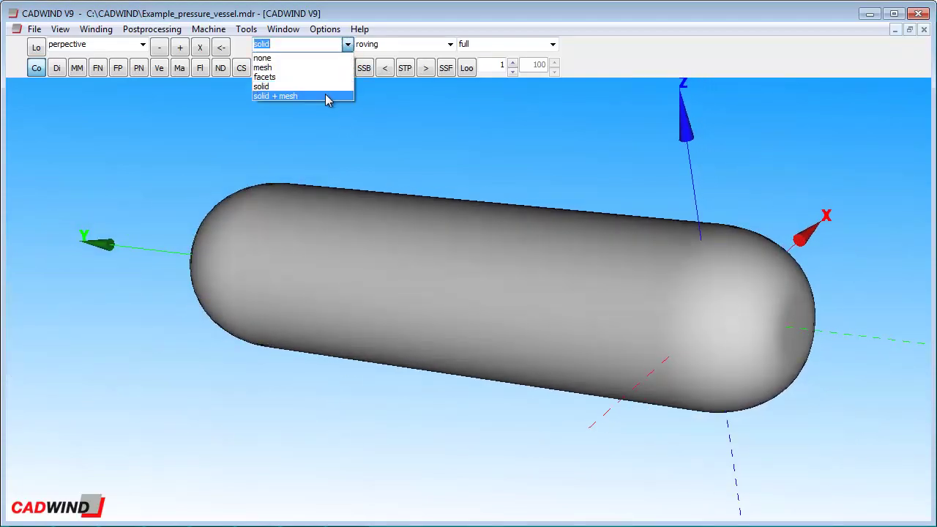
{"action": "left_click", "coordinate": [327, 96]}
{"action": "left_click_drag", "start_coordinate": [435, 142], "coordinate": [451, 195]}
{"action": "scroll", "coordinate": [451, 195], "scroll_direction": "up", "scroll_amount": 1}
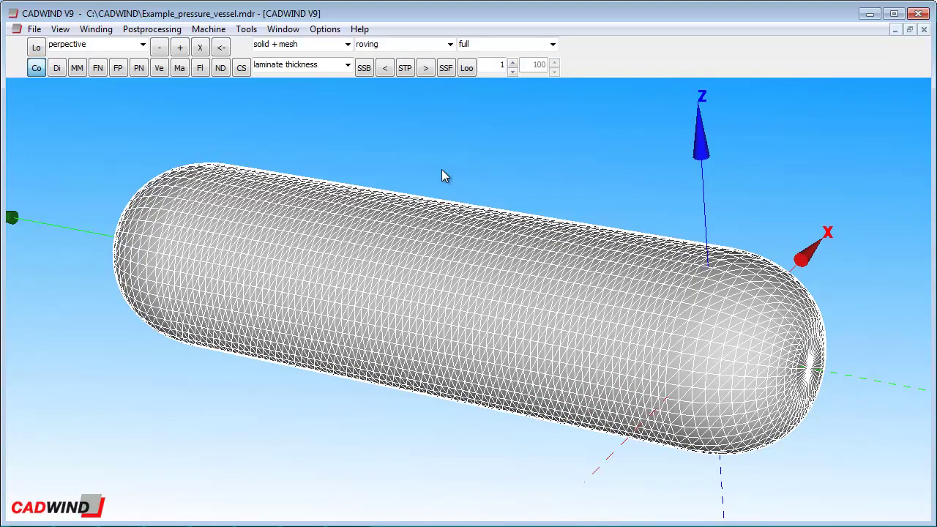
Accept material parameters of 3 rovings, 4 mm roving width, 57% fiber volume, 800 g/km TEX, 1.77 g/cm3 fiber density and 1.2 g/cm3 resin density
{"action": "left_click", "coordinate": [106, 29]}
{"action": "left_click", "coordinate": [131, 173]}
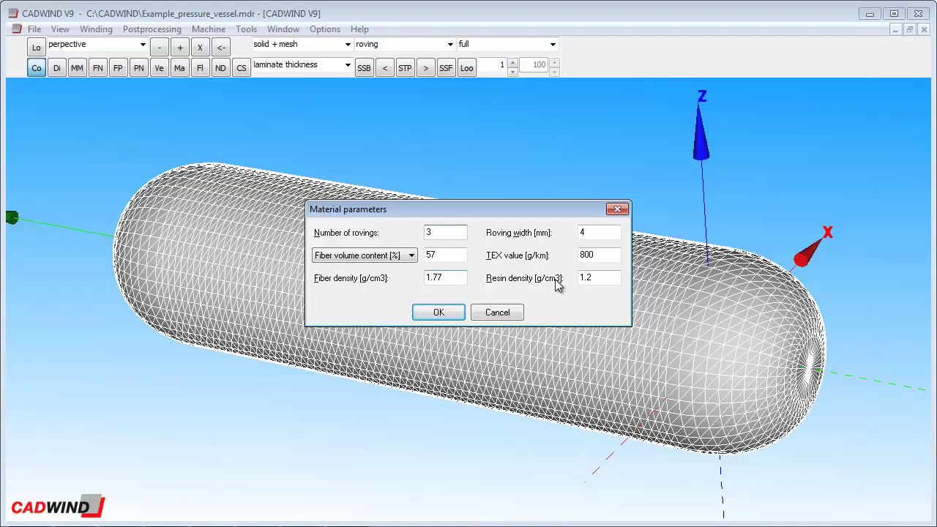
{"action": "left_click", "coordinate": [440, 312]}
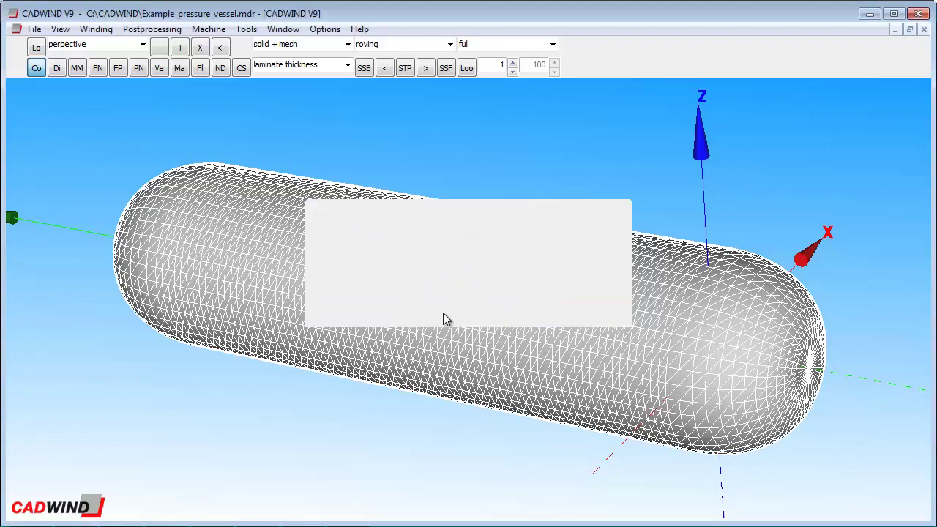
In the non-geodesic winding parameters, use a 17° winding angle and set the friction factor to 0.1
{"action": "left_click", "coordinate": [97, 31]}
{"action": "left_click", "coordinate": [122, 68]}
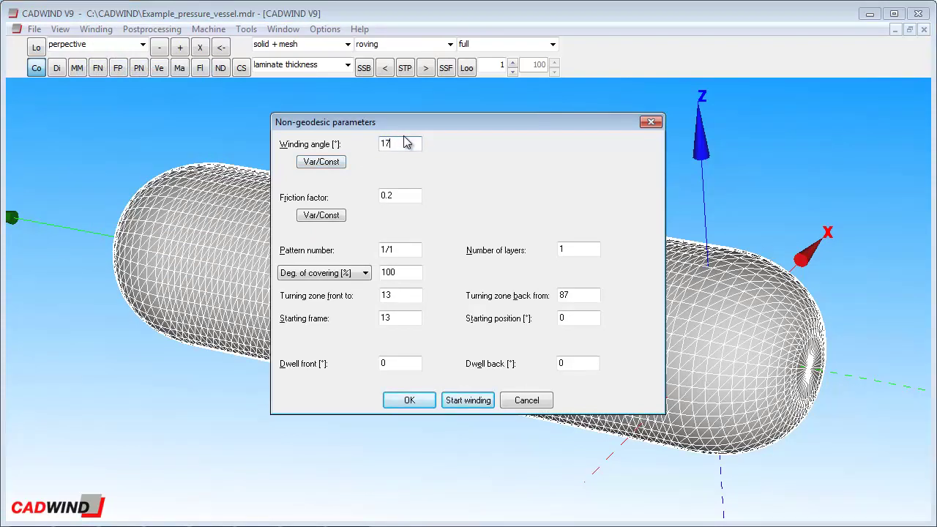
{"action": "left_click", "coordinate": [398, 196]}
{"action": "left_click_drag", "start_coordinate": [396, 196], "coordinate": [388, 196]}
{"action": "type", "text": "1"}
Set the winding pattern number to 2/1 with a 100% degree of covering, and start the winding calculation
{"action": "left_click_drag", "start_coordinate": [394, 251], "coordinate": [368, 251]}
{"action": "type", "text": "2/1"}
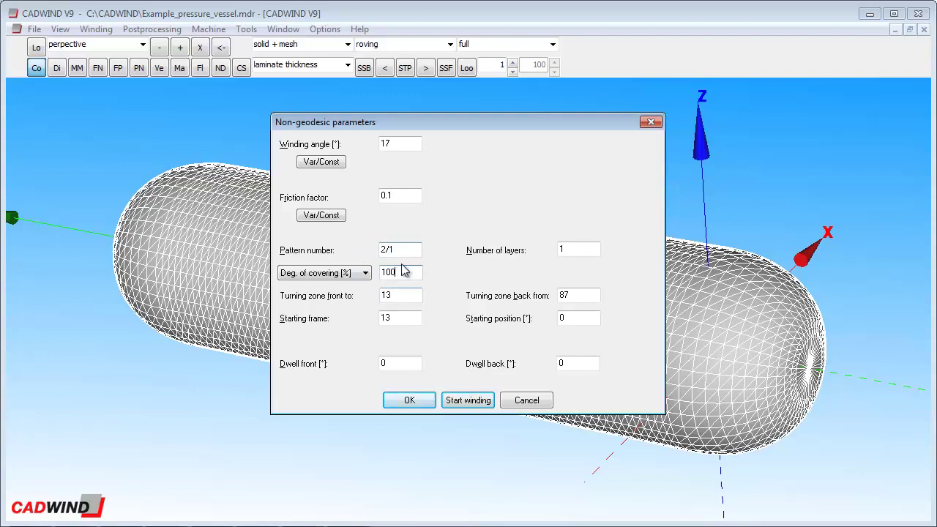
{"action": "left_click", "coordinate": [416, 272]}
{"action": "left_click", "coordinate": [466, 402]}
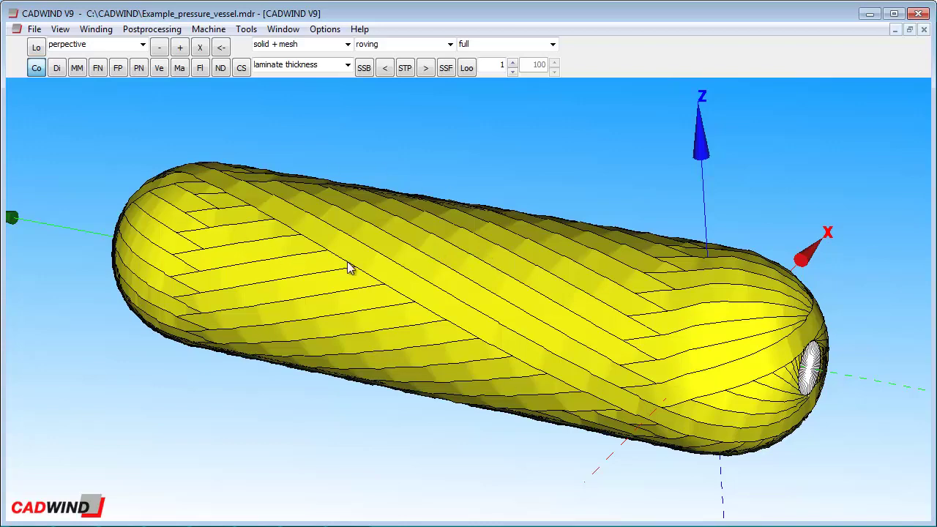
Examine the roving pattern on the wound vessel's cylinder and around its pole opening from several angles and distances
{"action": "scroll", "coordinate": [366, 267], "scroll_direction": "down", "scroll_amount": 5}
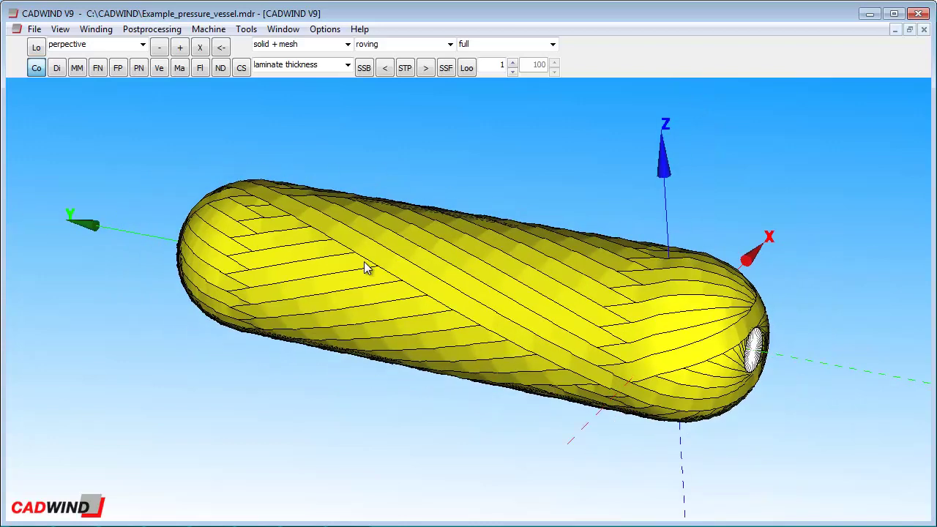
{"action": "scroll", "coordinate": [366, 268], "scroll_direction": "up", "scroll_amount": 4}
{"action": "scroll", "coordinate": [366, 268], "scroll_direction": "down", "scroll_amount": 4}
{"action": "scroll", "coordinate": [359, 265], "scroll_direction": "up", "scroll_amount": 2}
{"action": "scroll", "coordinate": [344, 252], "scroll_direction": "down", "scroll_amount": 3}
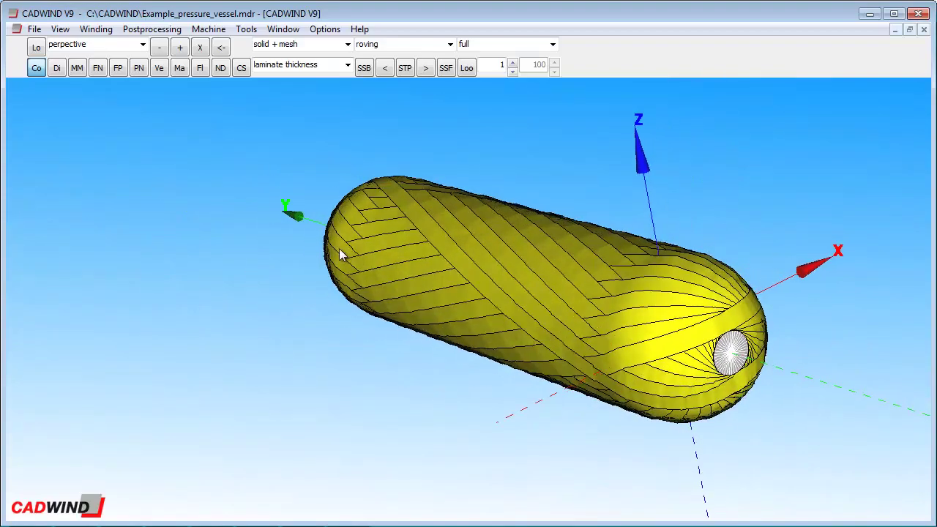
{"action": "scroll", "coordinate": [347, 254], "scroll_direction": "up", "scroll_amount": 2}
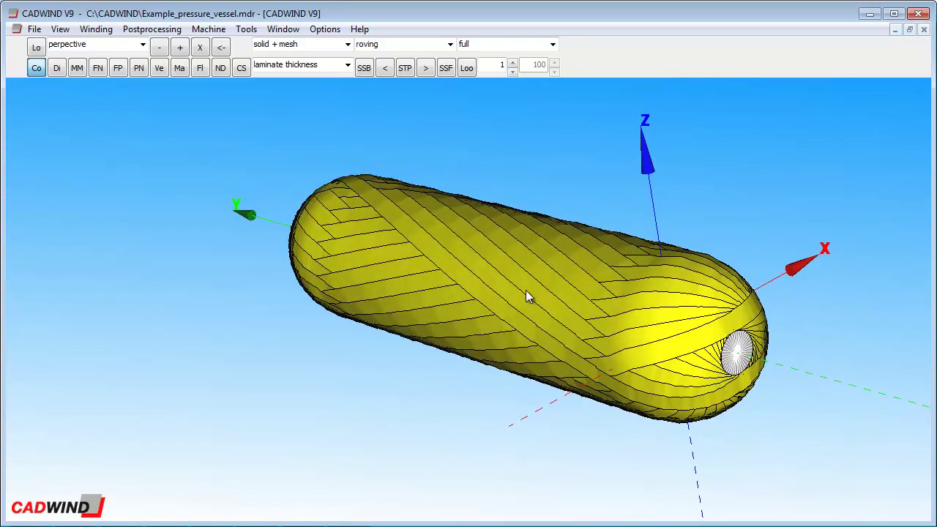
{"action": "scroll", "coordinate": [571, 318], "scroll_direction": "up", "scroll_amount": 5}
{"action": "scroll", "coordinate": [573, 285], "scroll_direction": "up", "scroll_amount": 2}
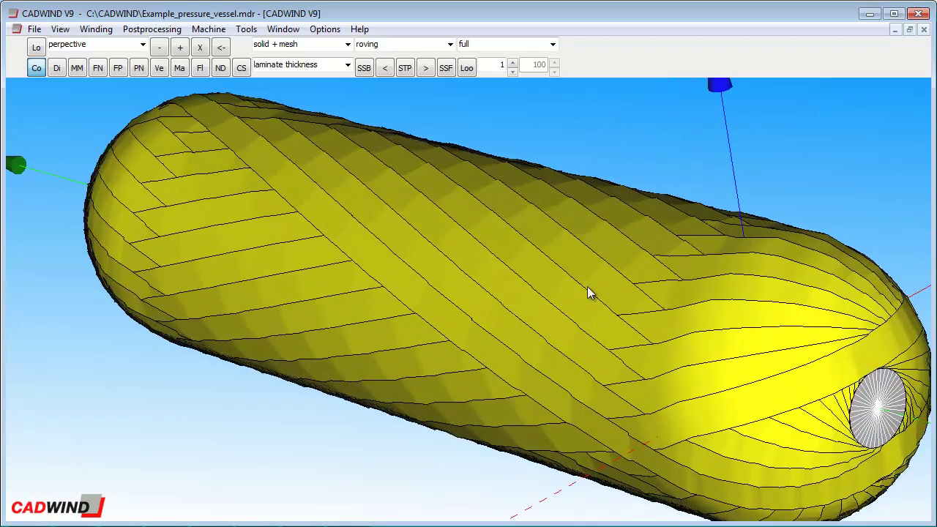
Review the machine parameters for reference, dimensions, velocities, accelerations, axes and the definition-file format, and accept them
{"action": "scroll", "coordinate": [558, 268], "scroll_direction": "down", "scroll_amount": 3}
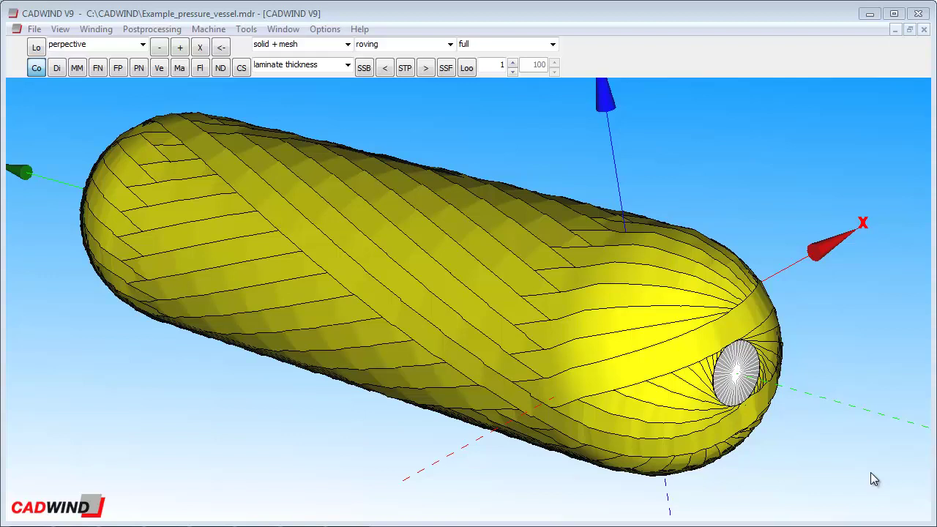
{"action": "left_click_drag", "start_coordinate": [870, 472], "coordinate": [686, 359]}
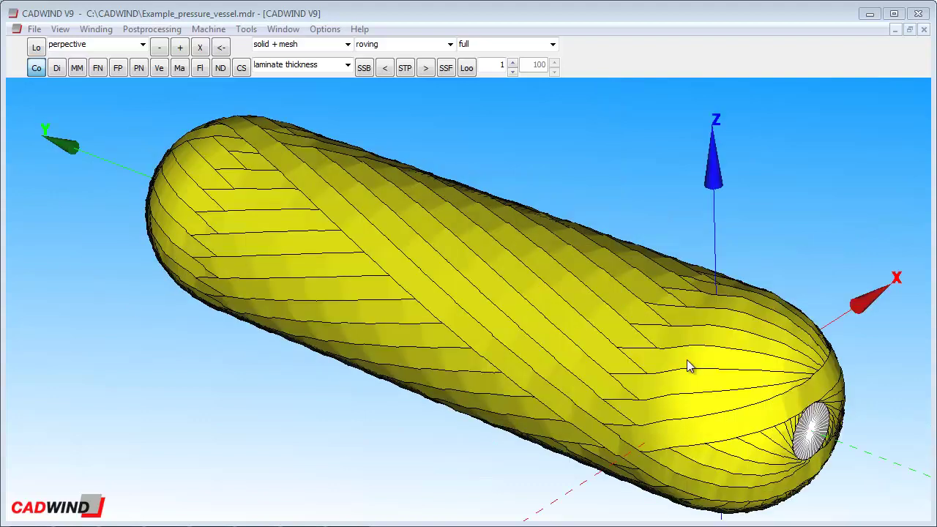
{"action": "left_click", "coordinate": [210, 30]}
{"action": "left_click", "coordinate": [224, 45]}
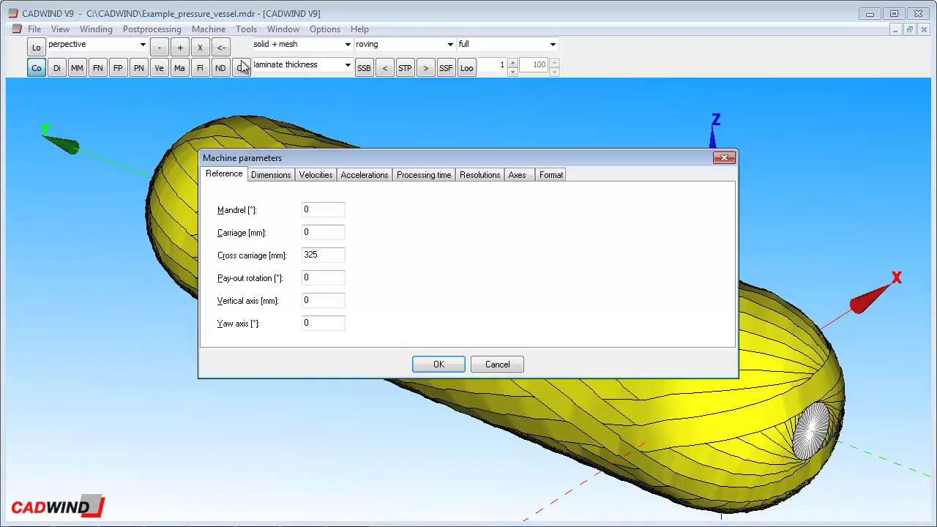
{"action": "left_click", "coordinate": [271, 175]}
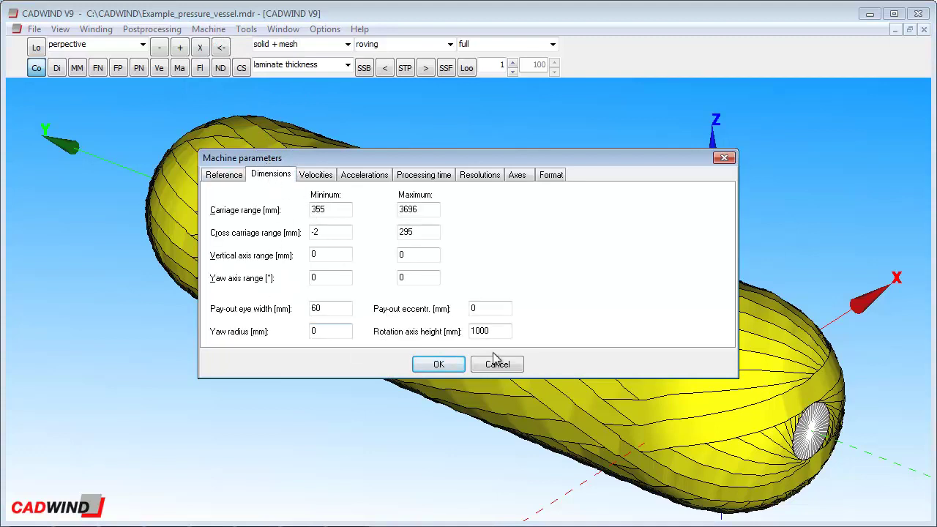
{"action": "left_click", "coordinate": [318, 179]}
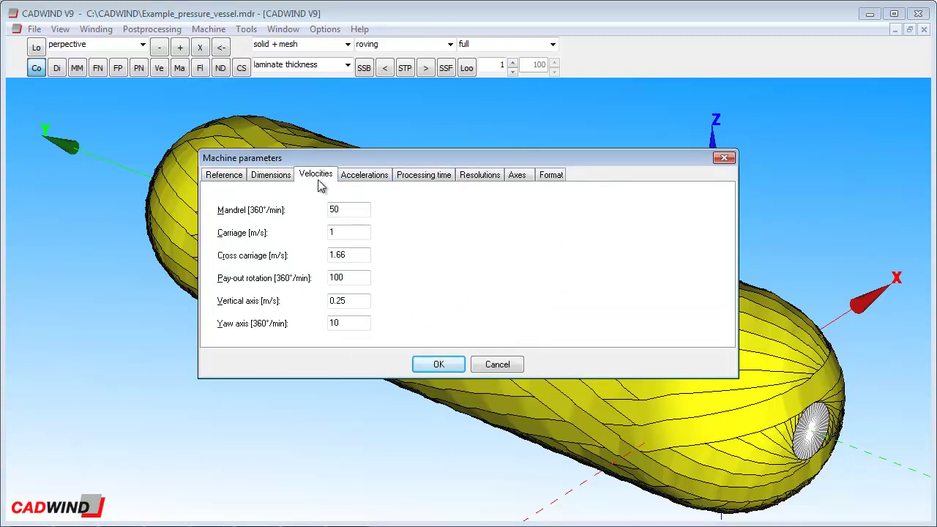
{"action": "left_click", "coordinate": [376, 178]}
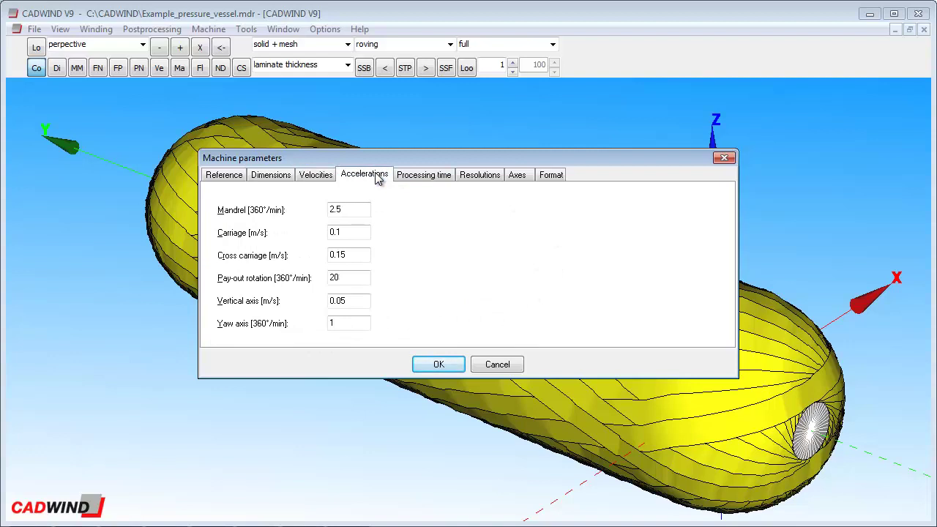
{"action": "left_click", "coordinate": [516, 178]}
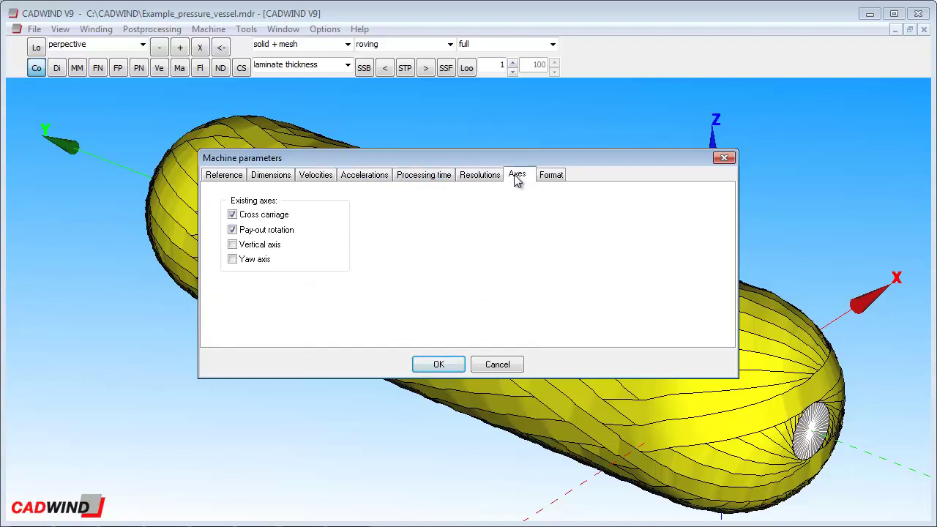
{"action": "left_click", "coordinate": [554, 177]}
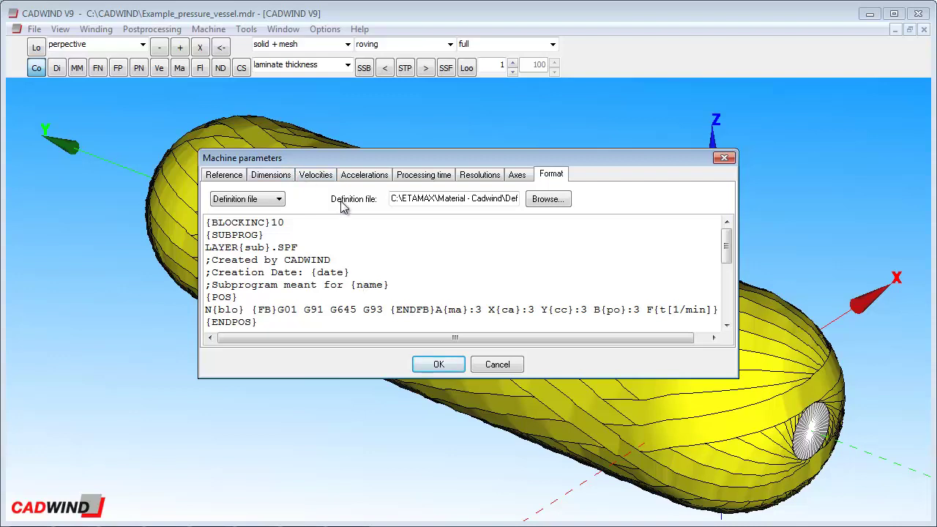
{"action": "left_click", "coordinate": [437, 366]}
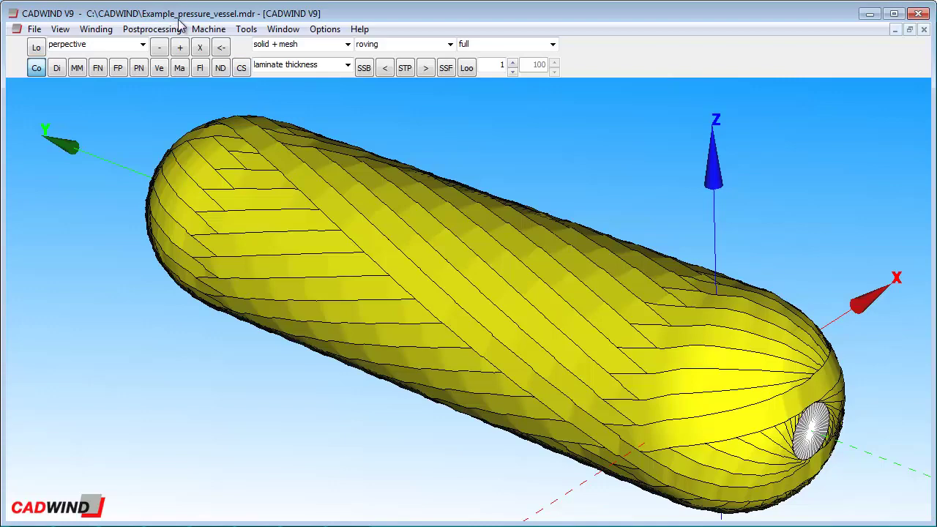
In the postprocessing parameters, keep CCDF as the save format and generate the control data, overwriting the existing Example_pressure_vessel.DAT
{"action": "left_click", "coordinate": [171, 29]}
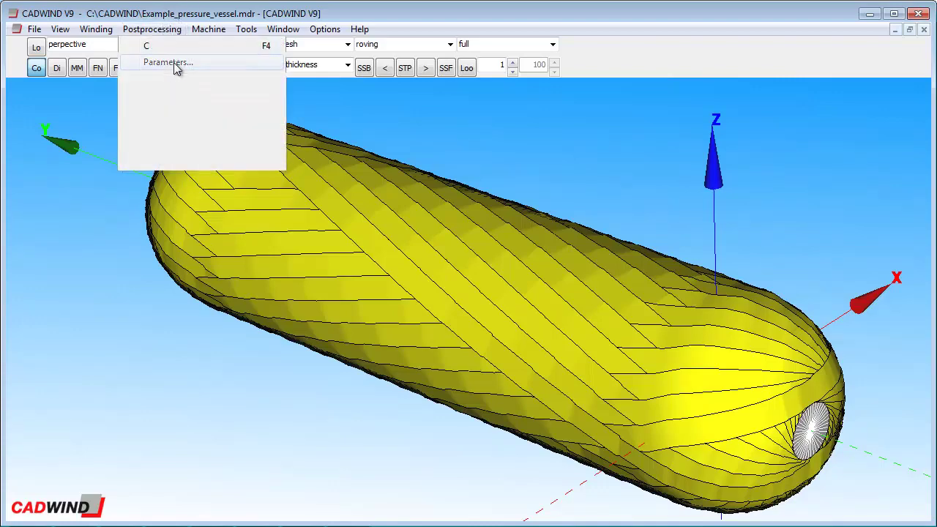
{"action": "left_click", "coordinate": [176, 64]}
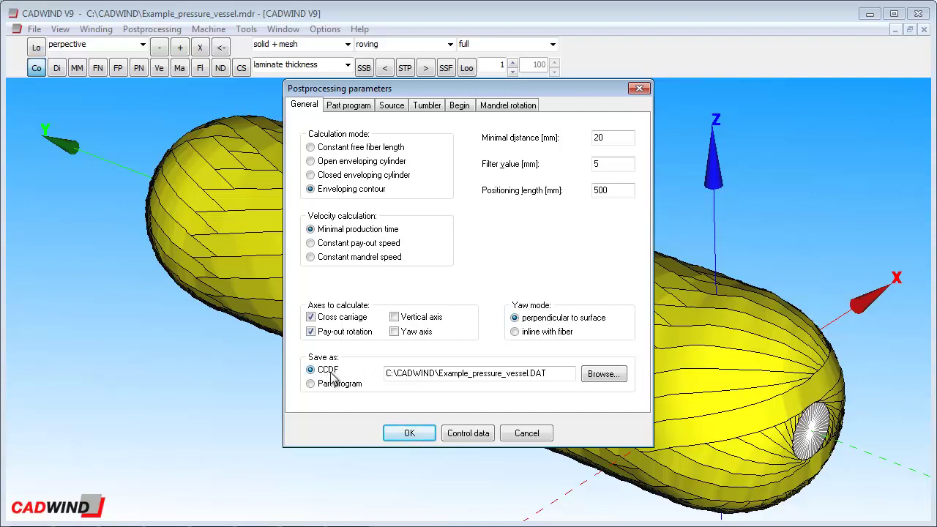
{"action": "left_click", "coordinate": [312, 385]}
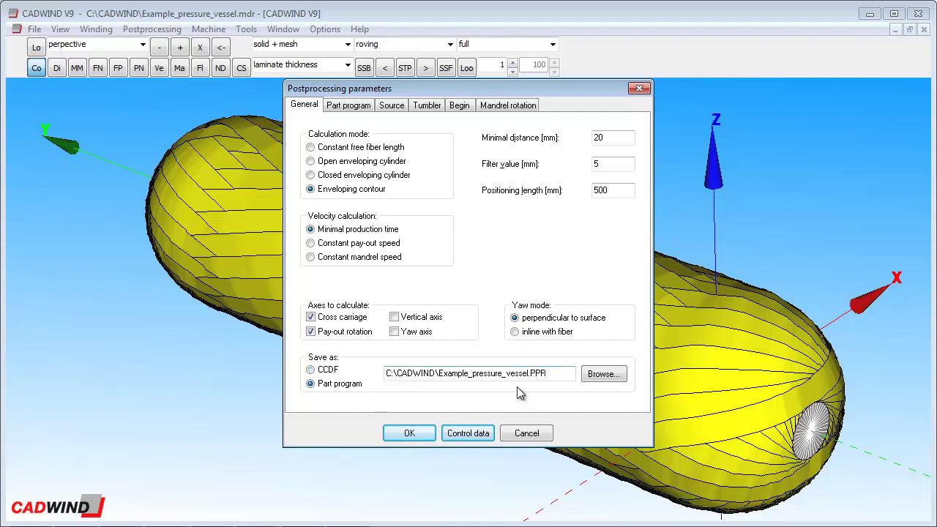
{"action": "left_click", "coordinate": [310, 370]}
{"action": "left_click", "coordinate": [474, 435]}
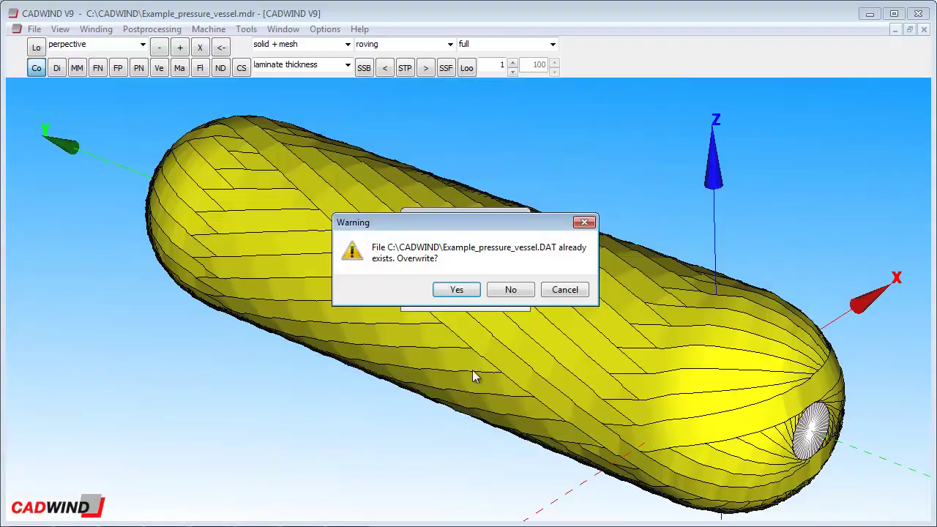
{"action": "left_click", "coordinate": [456, 289]}
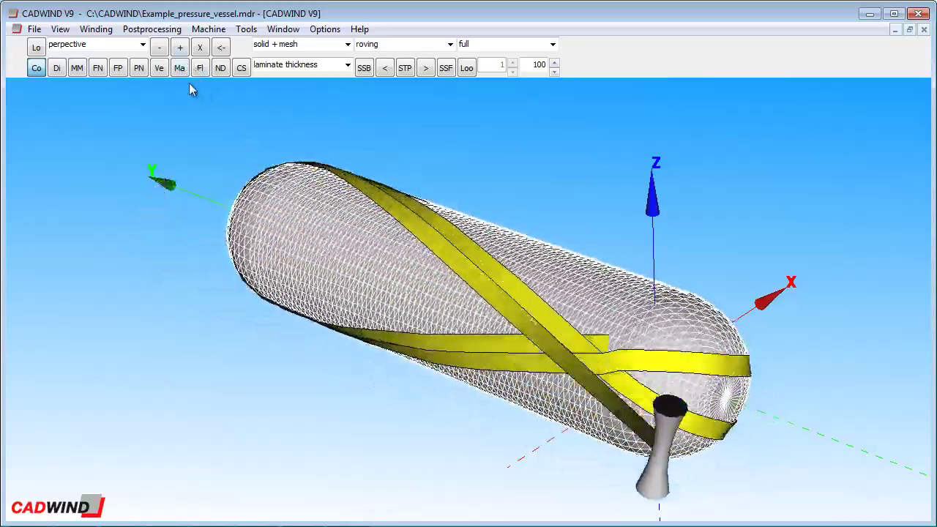
Stop the winding animation, replay it forward and run it backward to check the pay-out eye's motion
{"action": "left_click", "coordinate": [412, 70]}
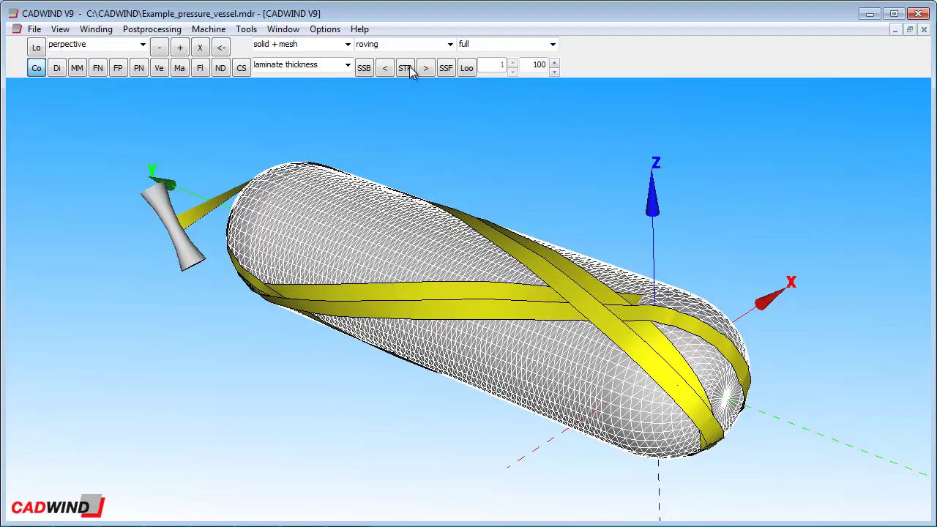
{"action": "left_click", "coordinate": [425, 68]}
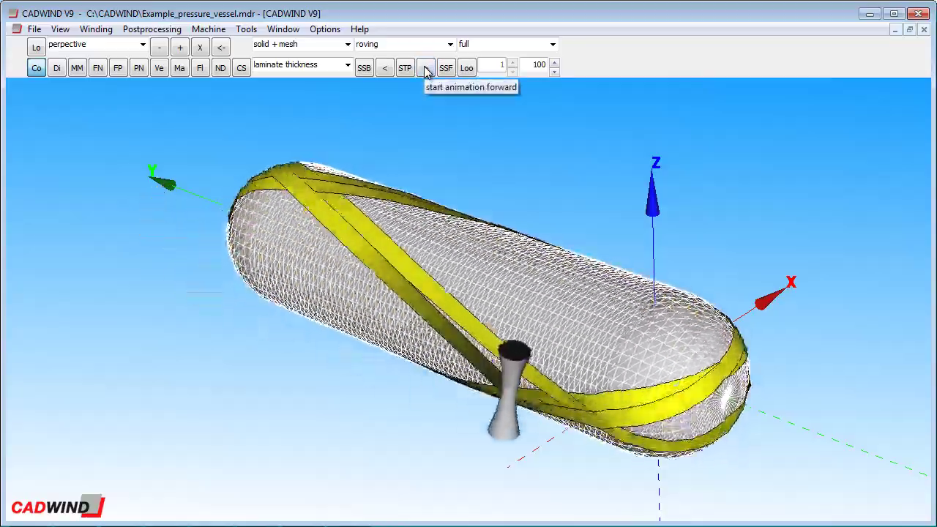
{"action": "left_click", "coordinate": [386, 70]}
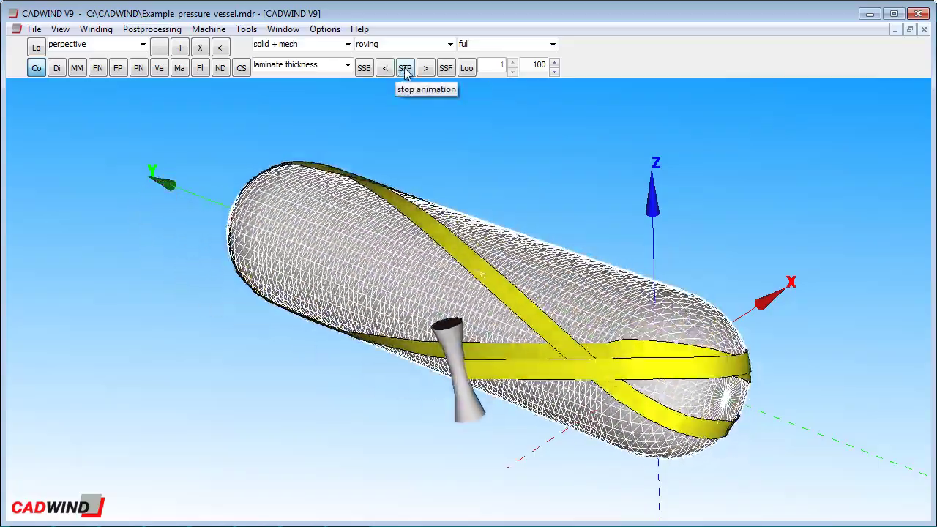
Advance the winding simulation in single steps and go back through it in single steps
{"action": "left_click", "coordinate": [445, 68]}
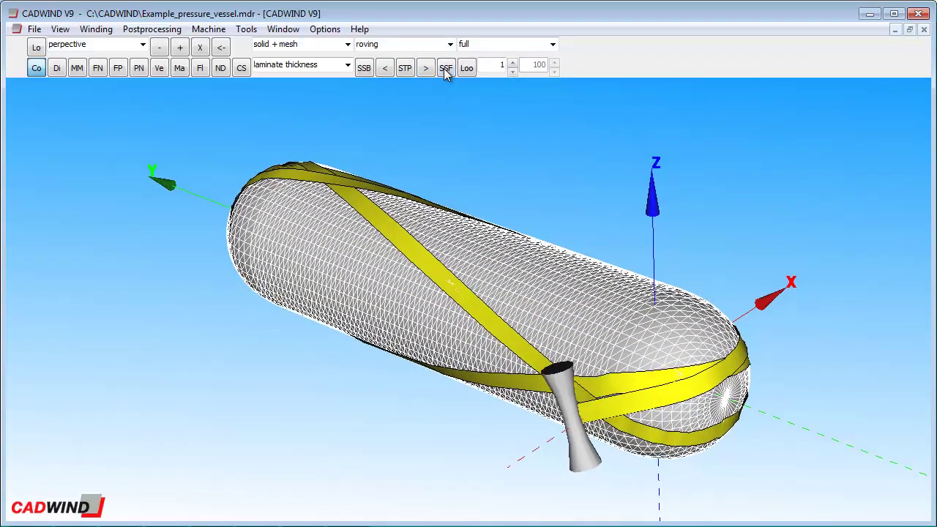
{"action": "left_click", "coordinate": [446, 68]}
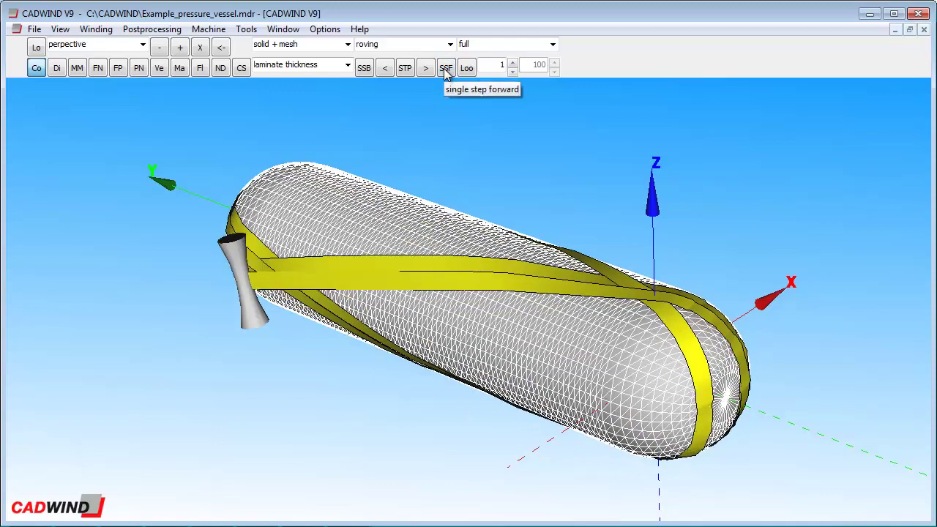
{"action": "left_click", "coordinate": [446, 70]}
{"action": "left_click", "coordinate": [365, 70]}
{"action": "left_click", "coordinate": [365, 70]}
{"action": "left_click", "coordinate": [366, 70]}
{"action": "left_click", "coordinate": [366, 70]}
{"action": "left_click", "coordinate": [365, 71]}
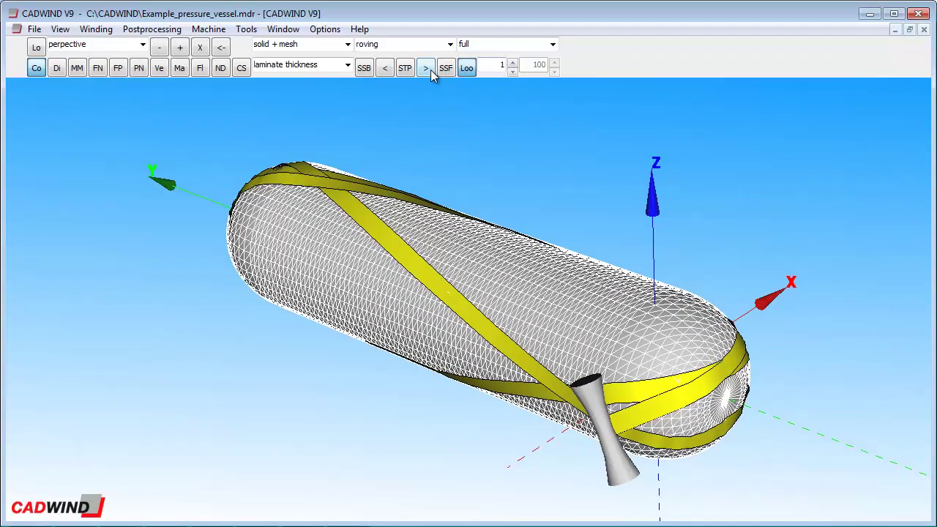
Run the winding animation in a loop, trying speed values of 300 and 50 before settling on 39
{"action": "double_click", "coordinate": [539, 64]}
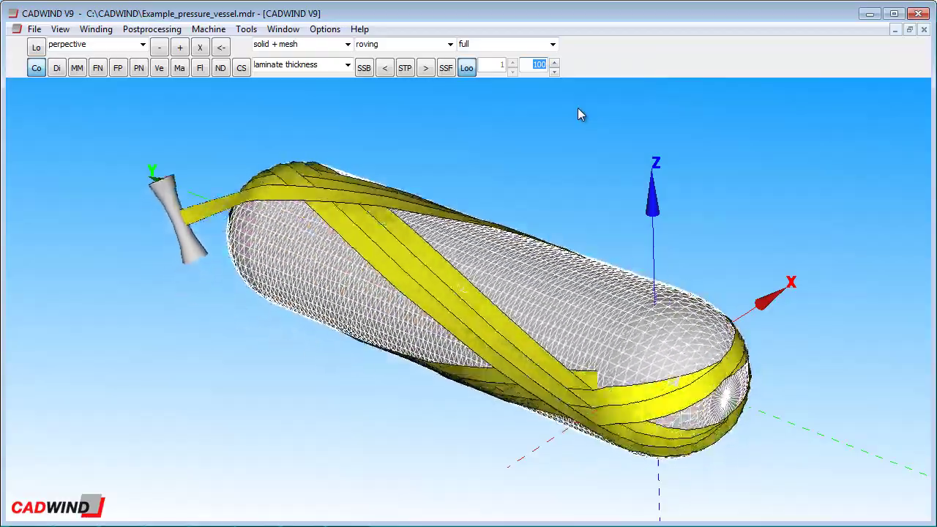
{"action": "type", "text": "300"}
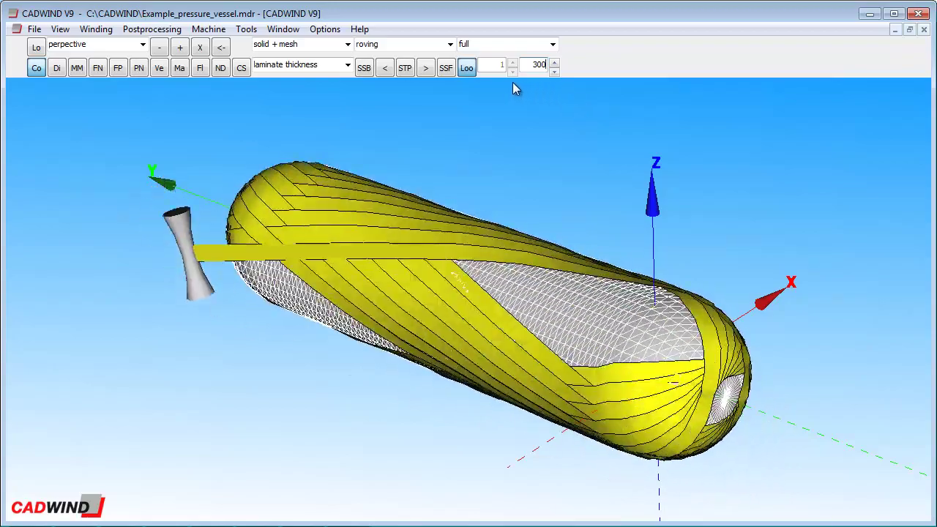
{"action": "double_click", "coordinate": [540, 64]}
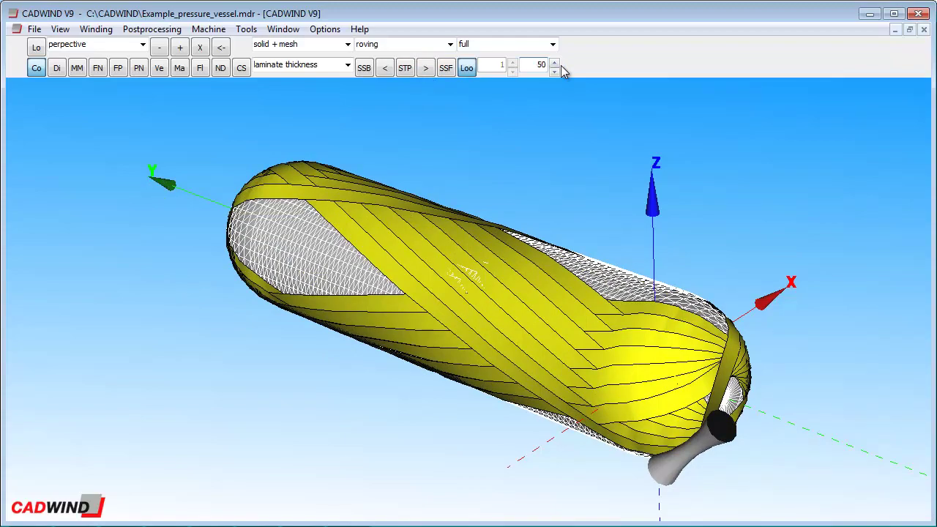
{"action": "left_click", "coordinate": [426, 68]}
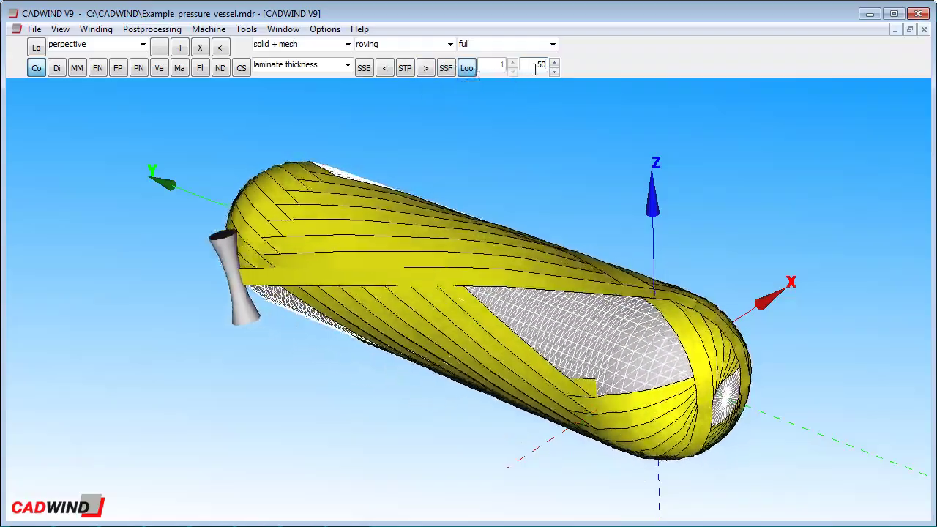
{"action": "left_click", "coordinate": [554, 71]}
{"action": "left_click", "coordinate": [555, 71]}
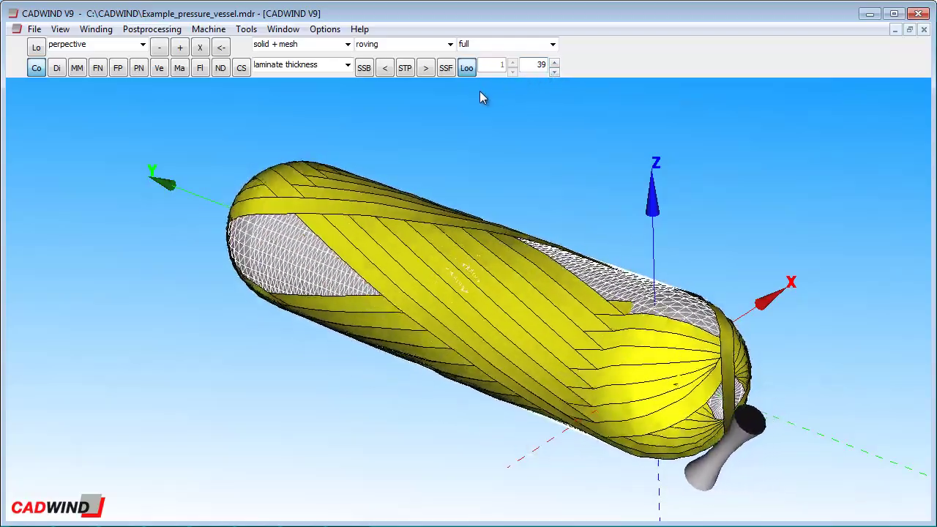
View the running winding simulation from the top with the vessel enlarged
{"action": "left_click", "coordinate": [143, 45]}
{"action": "left_click", "coordinate": [98, 95]}
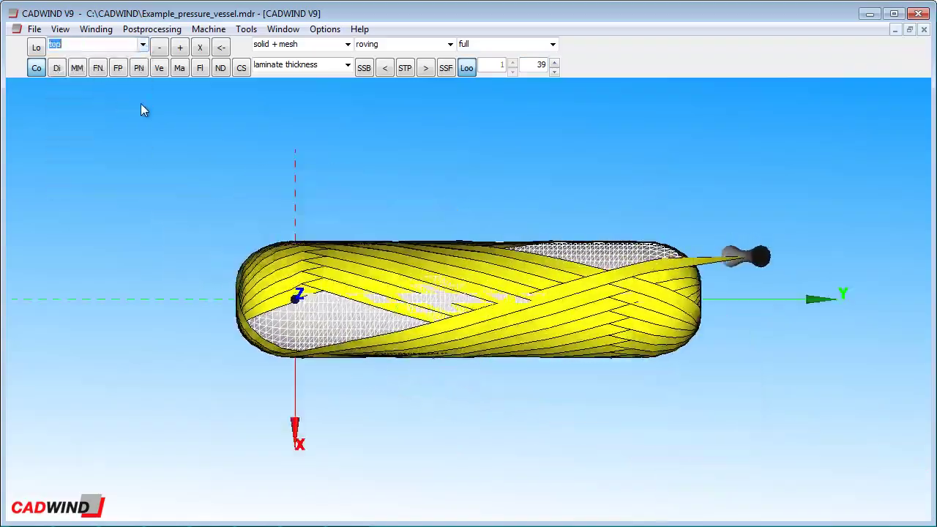
{"action": "scroll", "coordinate": [353, 196], "scroll_direction": "up", "scroll_amount": 3}
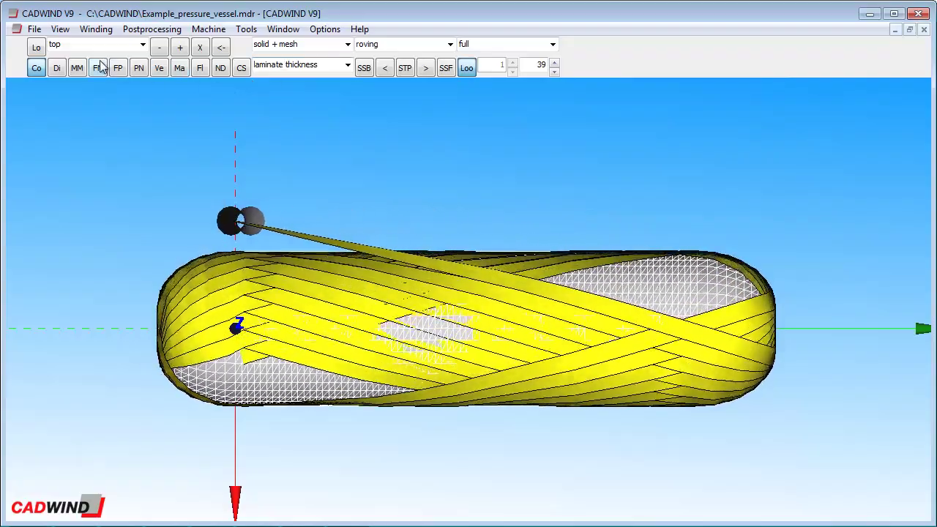
Show the axis dimensions briefly, hide them again, and display the mandrel as solid without its mesh
{"action": "left_click", "coordinate": [36, 68]}
{"action": "left_click", "coordinate": [56, 68]}
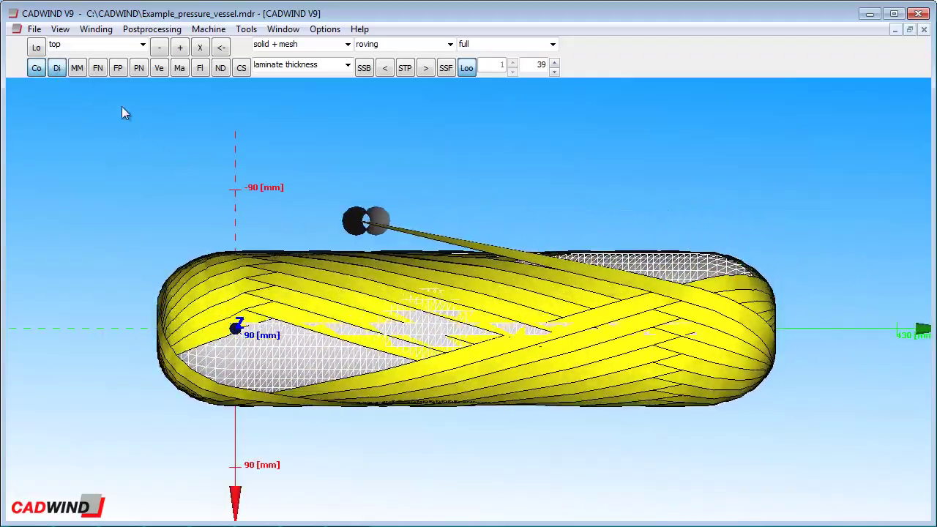
{"action": "left_click", "coordinate": [57, 68]}
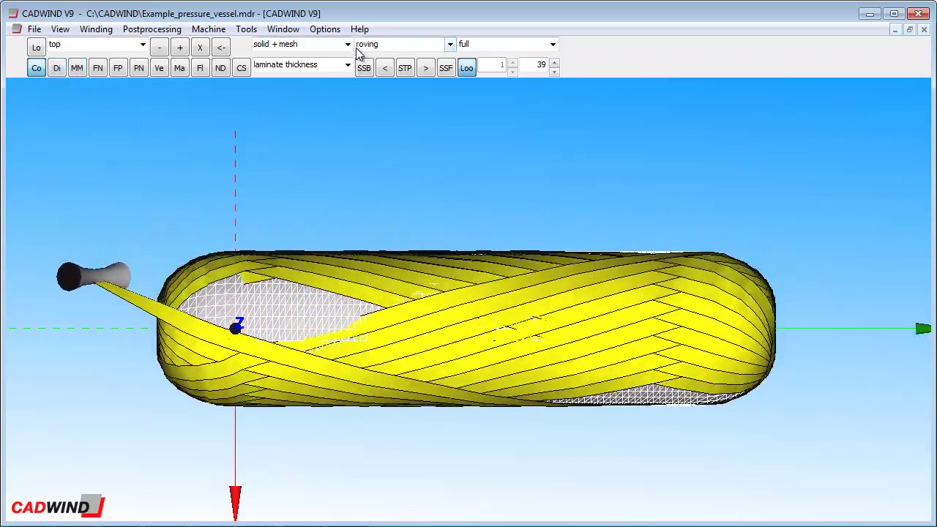
{"action": "left_click", "coordinate": [348, 44]}
{"action": "left_click", "coordinate": [297, 85]}
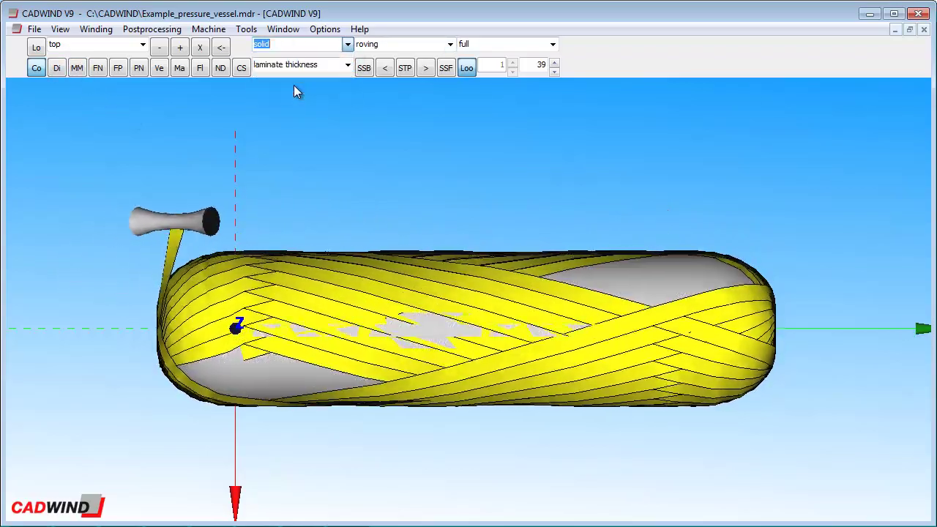
Show the mandrel's meridian line, frame numbers and frame positions in turn, leaving only the point numbers displayed
{"action": "left_click", "coordinate": [77, 68]}
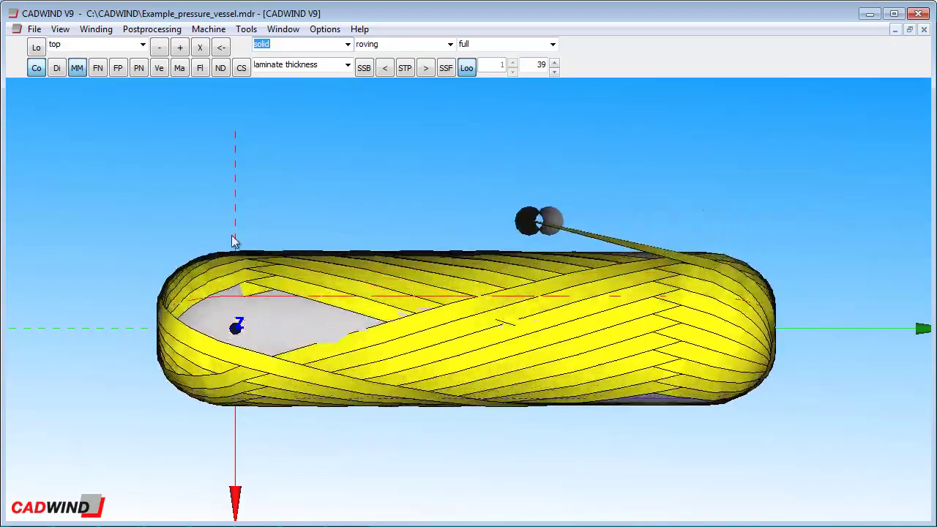
{"action": "left_click", "coordinate": [98, 68]}
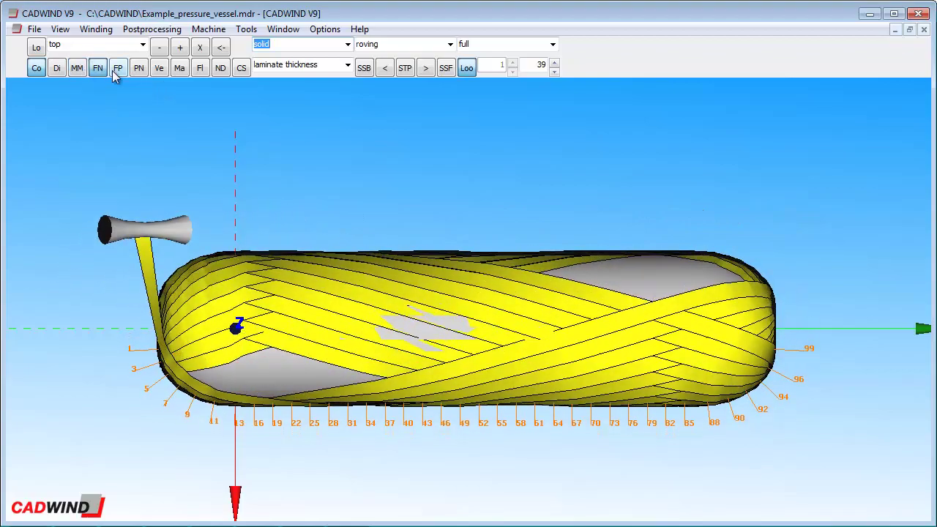
{"action": "left_click", "coordinate": [118, 69]}
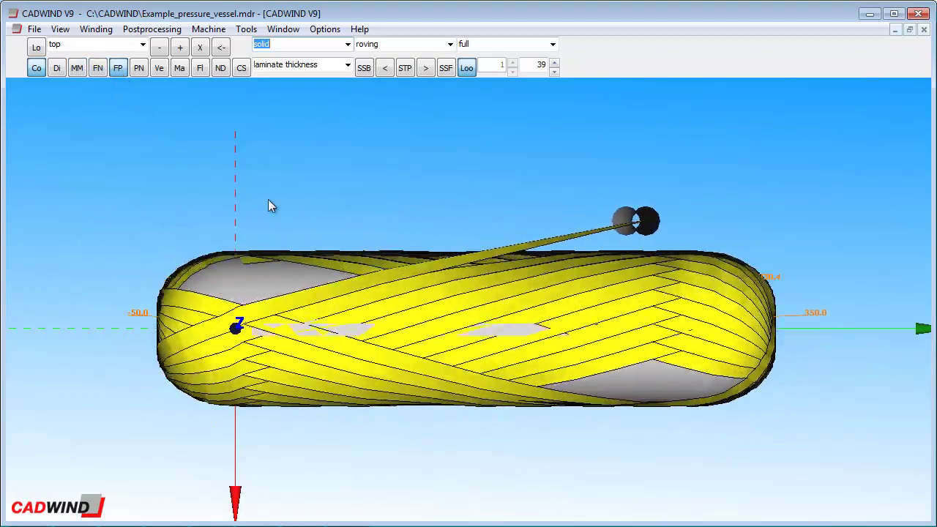
{"action": "left_click", "coordinate": [142, 68]}
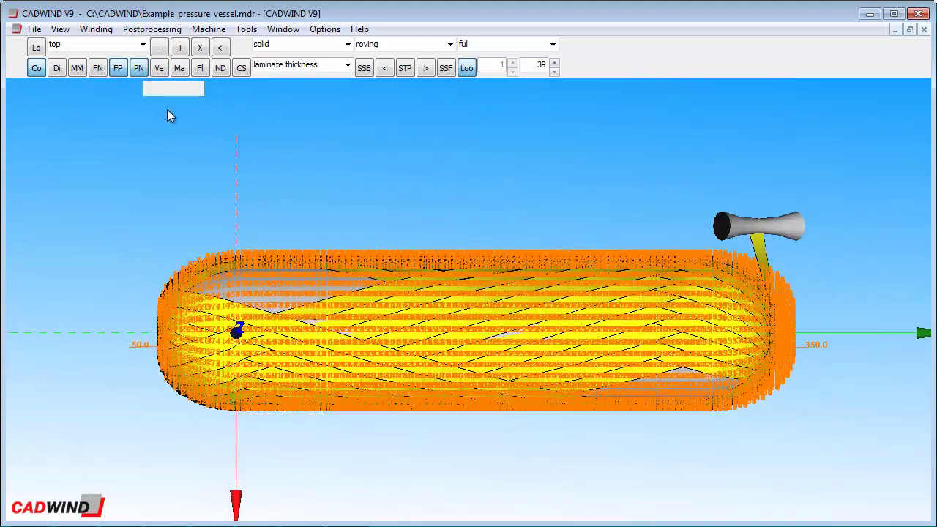
{"action": "left_click", "coordinate": [119, 68]}
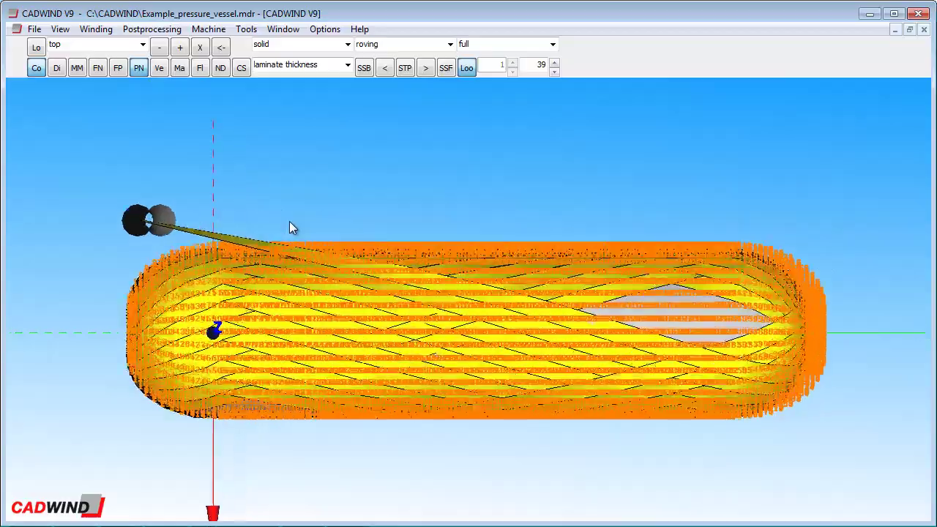
Hide the point numbers and show the vessel's surface vectors briefly, viewing them from an angle before hiding them again
{"action": "left_click", "coordinate": [144, 69]}
{"action": "left_click", "coordinate": [159, 68]}
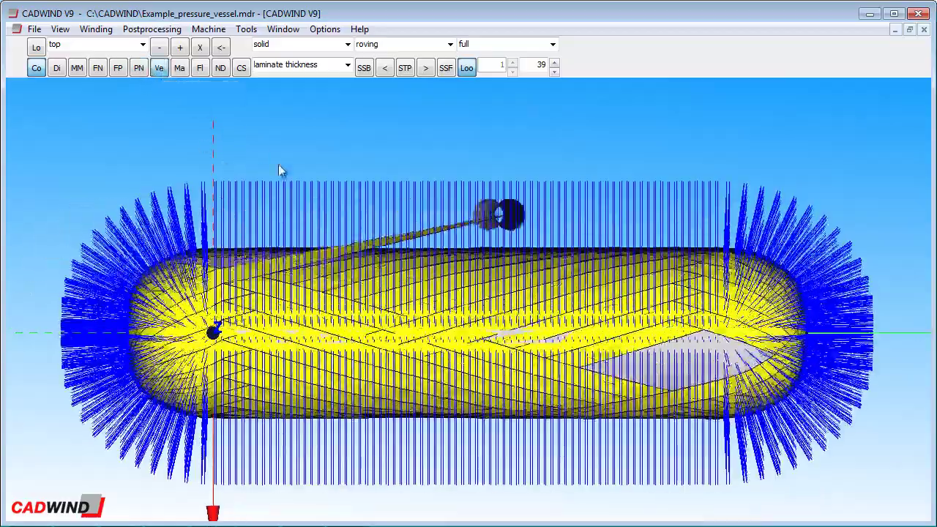
{"action": "left_click_drag", "start_coordinate": [311, 190], "coordinate": [410, 182]}
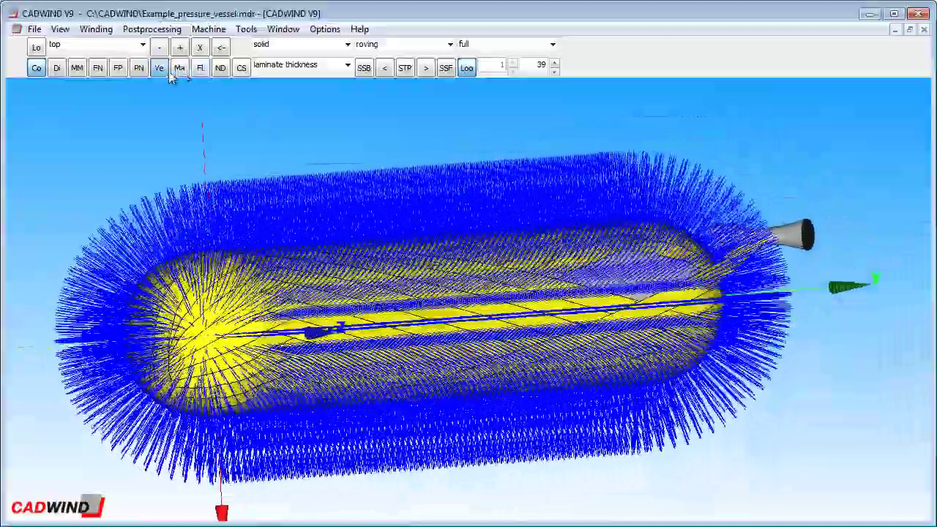
{"action": "left_click", "coordinate": [165, 72]}
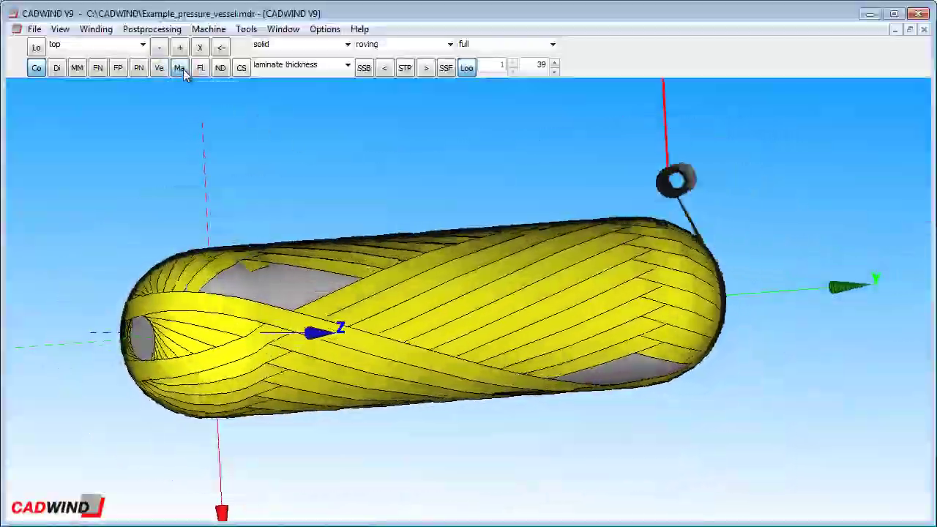
Show the machine in the simulation, view its axes around the vessel from farther away, and hide it again
{"action": "left_click", "coordinate": [179, 68]}
{"action": "left_click_drag", "start_coordinate": [322, 157], "coordinate": [310, 286]}
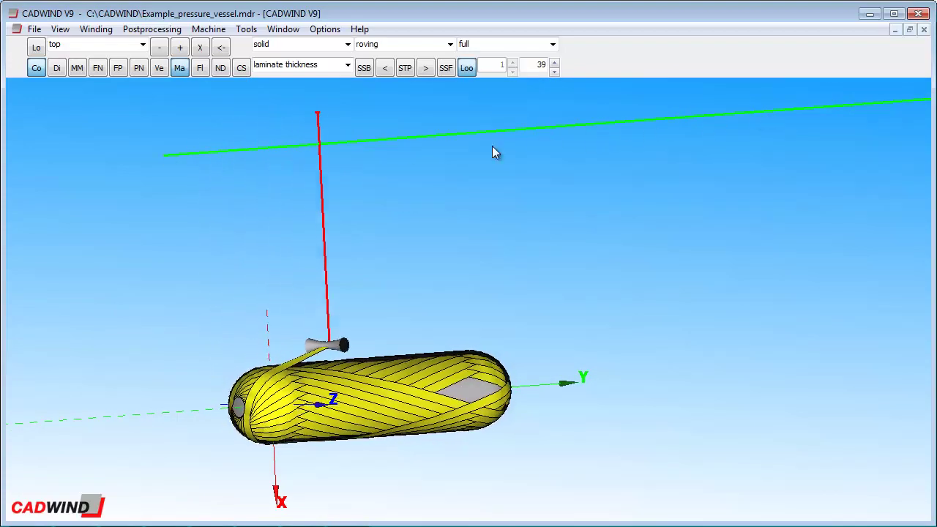
{"action": "left_click_drag", "start_coordinate": [374, 175], "coordinate": [356, 203]}
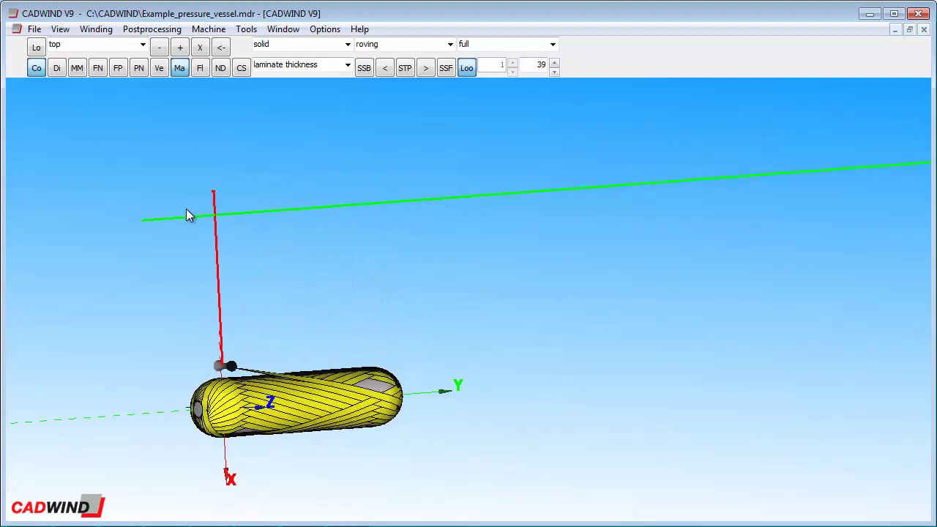
{"action": "left_click", "coordinate": [181, 69]}
Show the floor beneath the winding simulation and switch the view to perspective
{"action": "left_click", "coordinate": [199, 68]}
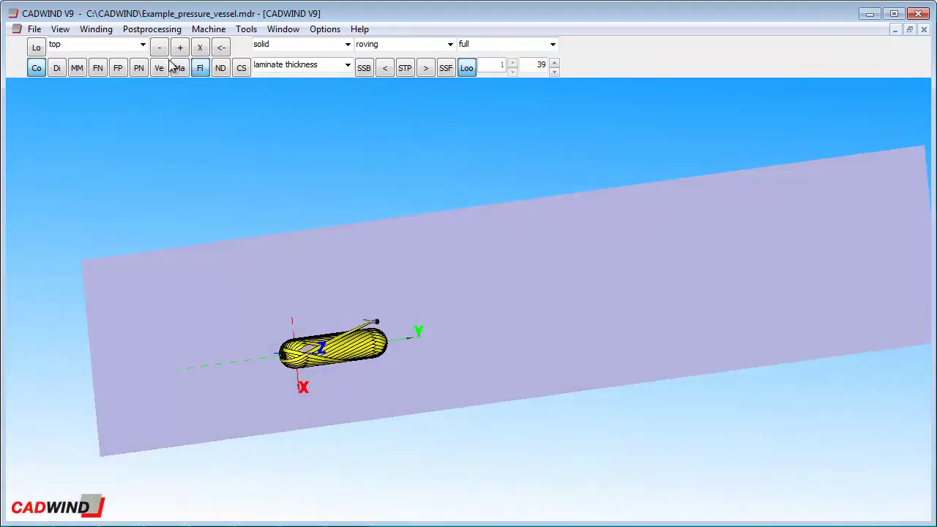
{"action": "left_click", "coordinate": [143, 45]}
{"action": "left_click", "coordinate": [81, 192]}
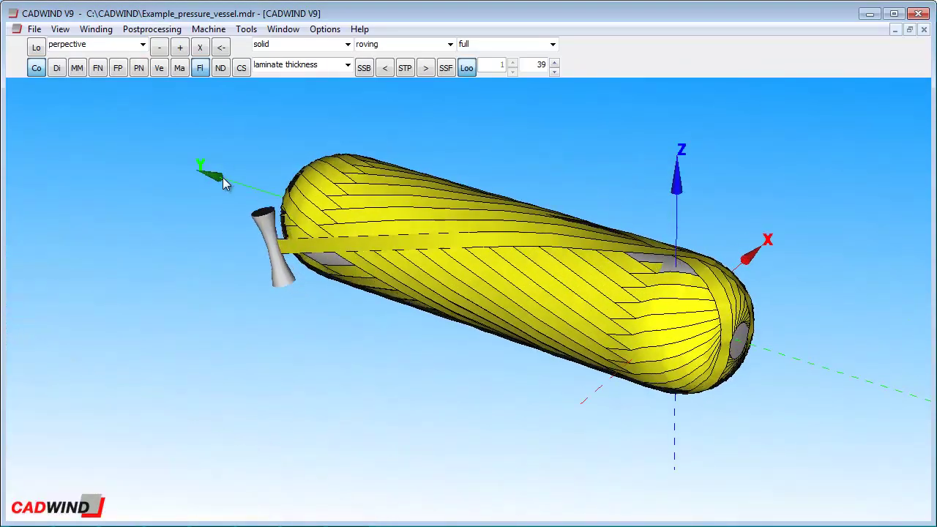
Display the numerical data of the simulation and advance the winding forward one step at a time
{"action": "left_click", "coordinate": [220, 68]}
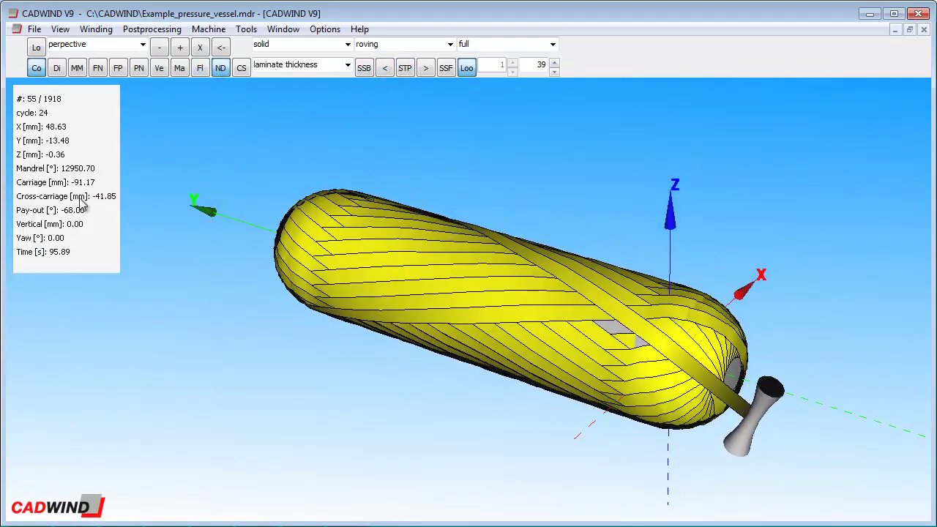
{"action": "scroll", "coordinate": [466, 327], "scroll_direction": "up", "scroll_amount": 2}
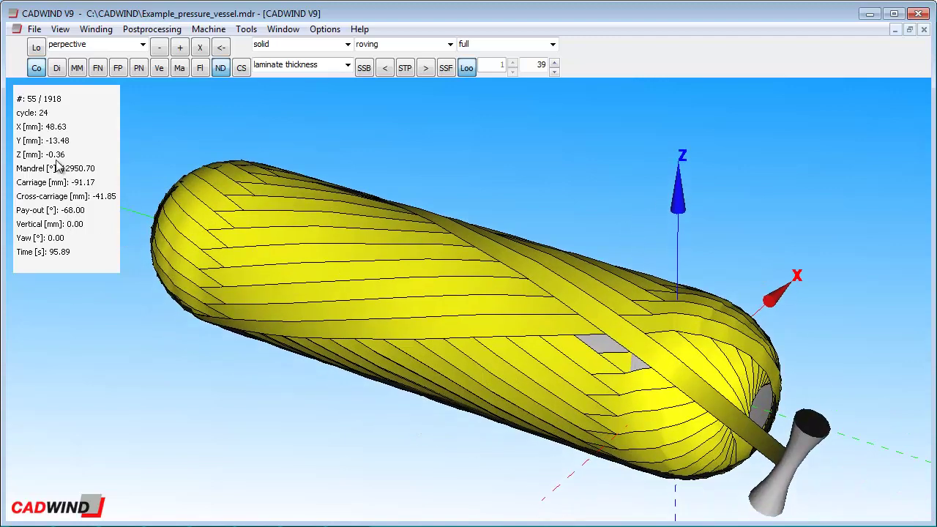
{"action": "left_click", "coordinate": [450, 70]}
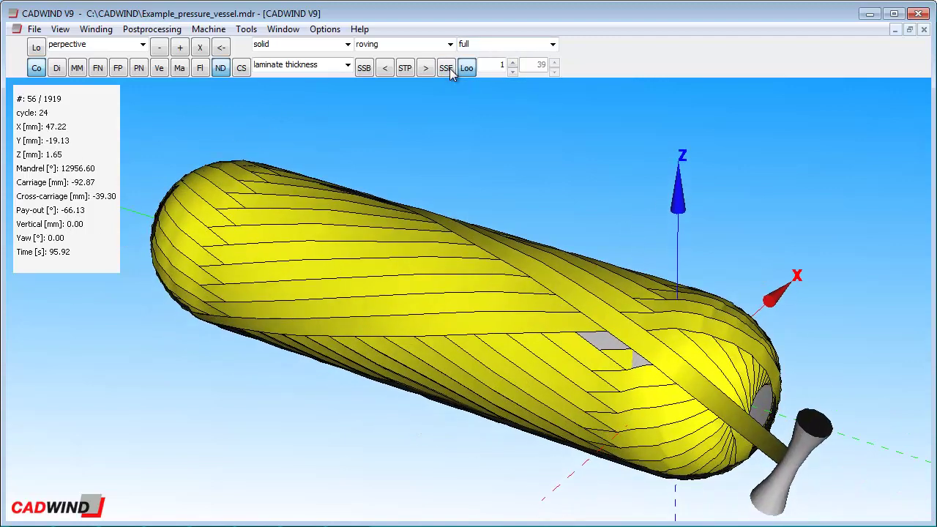
{"action": "left_click", "coordinate": [450, 70]}
{"action": "left_click", "coordinate": [450, 70]}
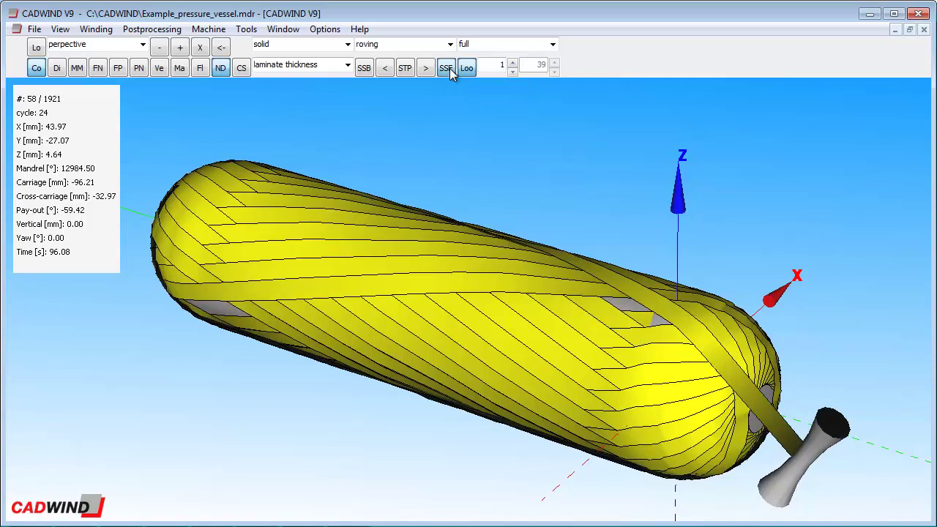
{"action": "left_click", "coordinate": [450, 71]}
{"action": "left_click", "coordinate": [450, 71]}
{"action": "left_click", "coordinate": [450, 70]}
{"action": "left_click", "coordinate": [450, 71]}
{"action": "left_click", "coordinate": [450, 70]}
{"action": "left_click", "coordinate": [450, 70]}
{"action": "left_click", "coordinate": [450, 70]}
{"action": "left_click", "coordinate": [450, 70]}
{"action": "left_click", "coordinate": [450, 70]}
{"action": "left_click", "coordinate": [450, 70]}
{"action": "left_click", "coordinate": [450, 70]}
{"action": "left_click", "coordinate": [450, 70]}
Run the winding simulation forward without looping at a speed of 100 and stop it
{"action": "left_click", "coordinate": [424, 69]}
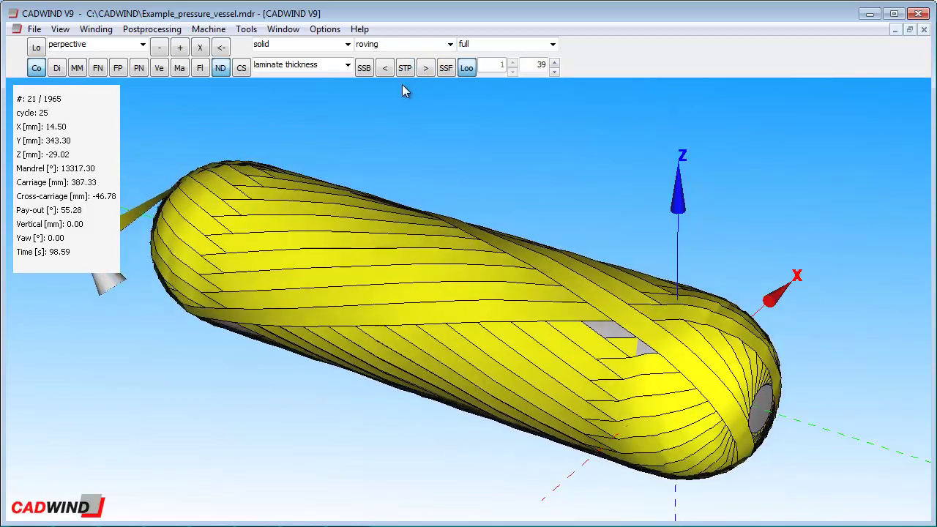
{"action": "double_click", "coordinate": [538, 65]}
{"action": "type", "text": "100"}
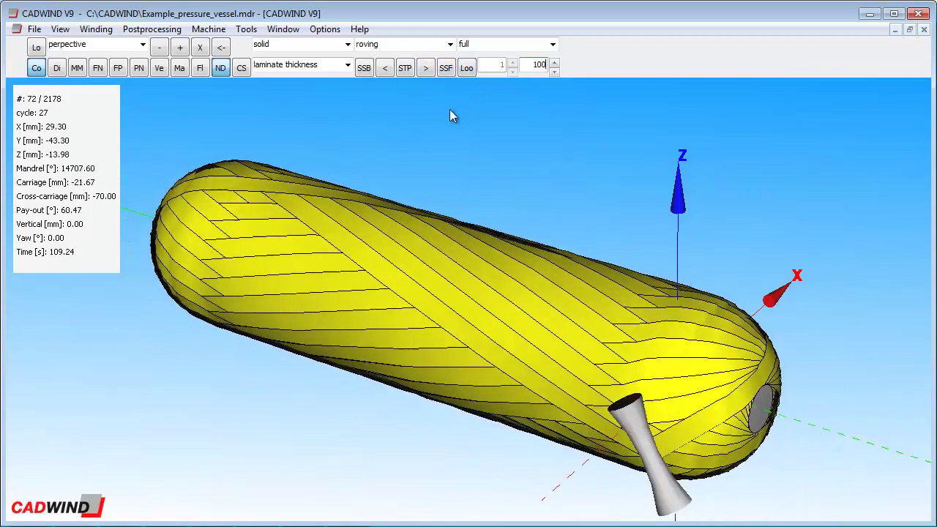
{"action": "left_click", "coordinate": [405, 73]}
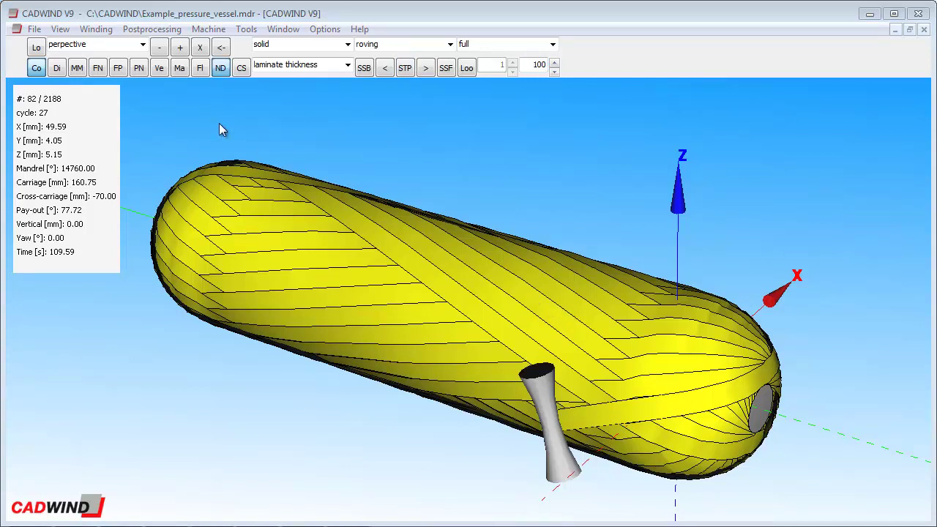
Open the control data file Example_pressure_vessel.DAT as a graph of the machine axis movements
{"action": "left_click", "coordinate": [156, 29]}
{"action": "left_click", "coordinate": [179, 120]}
{"action": "left_click", "coordinate": [450, 138]}
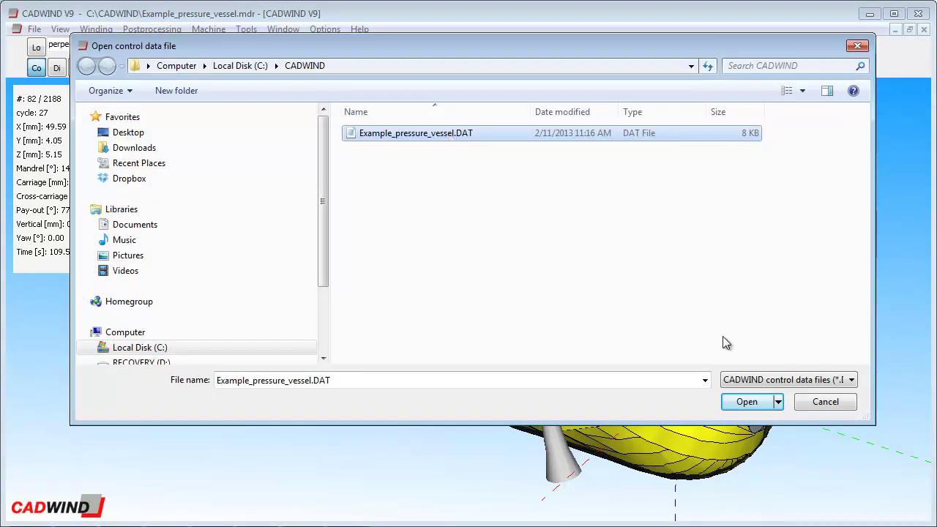
{"action": "left_click", "coordinate": [747, 402]}
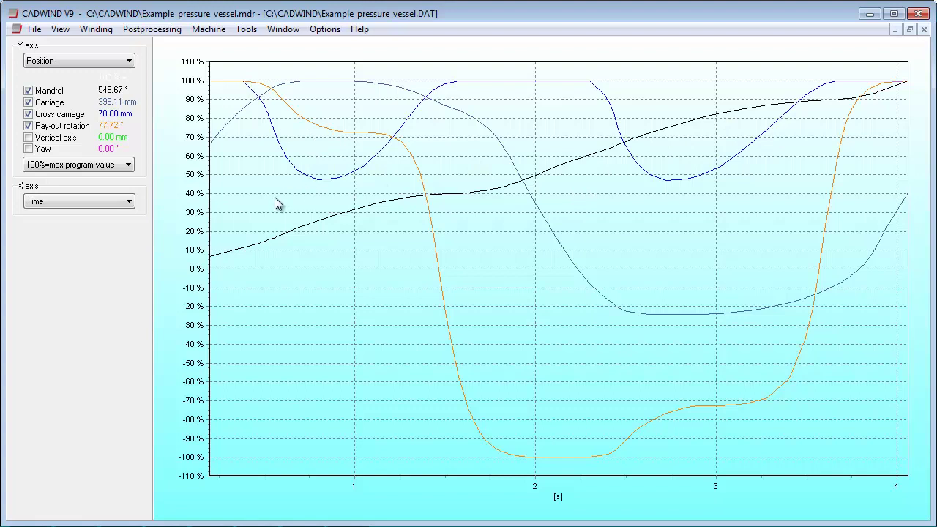
Remove the pay-out rotation, mandrel and cross carriage curves from the position graph, leaving only the carriage plotted
{"action": "left_click", "coordinate": [32, 129]}
{"action": "left_click", "coordinate": [30, 116]}
{"action": "left_click", "coordinate": [30, 115]}
{"action": "left_click", "coordinate": [29, 104]}
{"action": "left_click", "coordinate": [29, 103]}
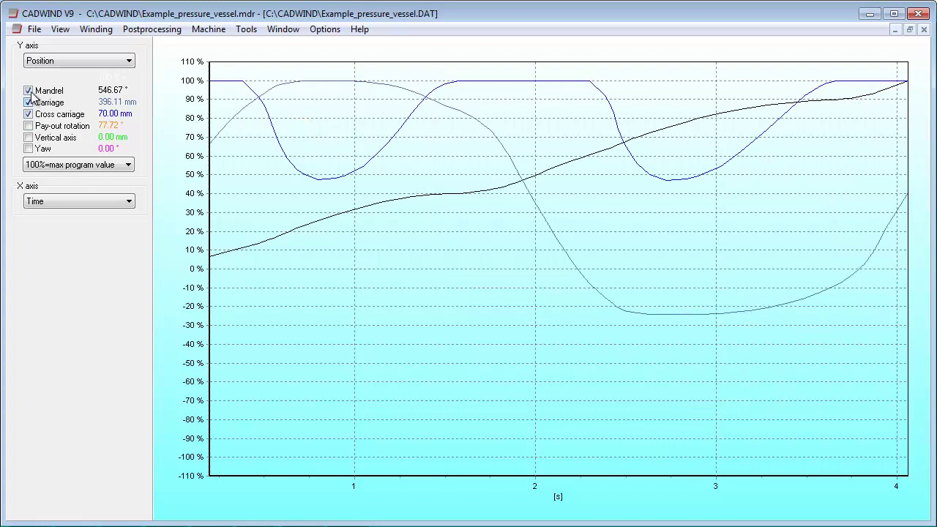
{"action": "left_click", "coordinate": [30, 91]}
{"action": "left_click", "coordinate": [29, 115]}
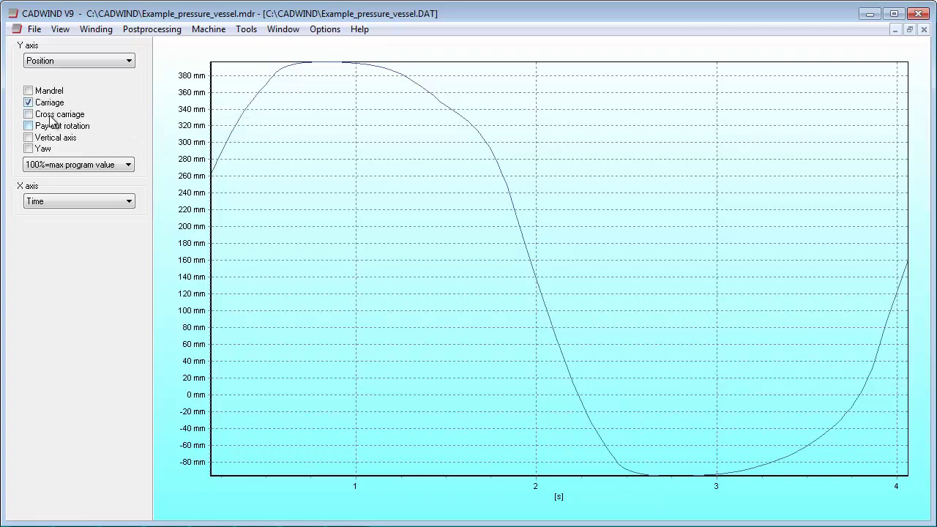
Plot velocity instead of position and add the cross carriage, pay-out rotation and mandrel curves to the carriage curve
{"action": "left_click", "coordinate": [83, 60]}
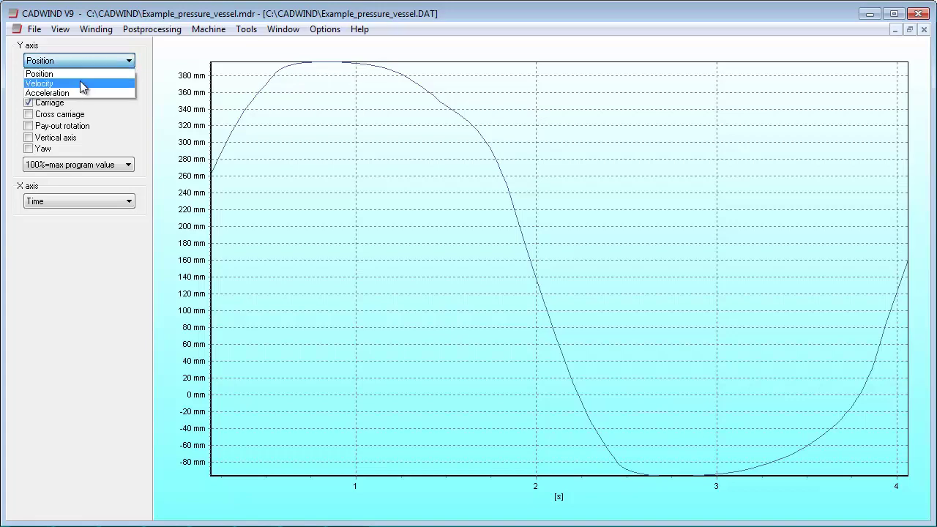
{"action": "left_click", "coordinate": [79, 81]}
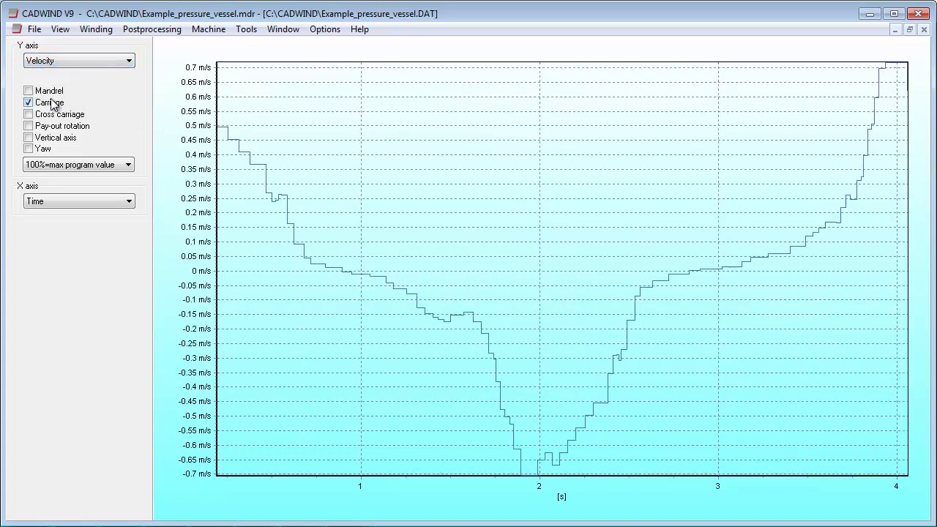
{"action": "left_click", "coordinate": [49, 116]}
{"action": "left_click", "coordinate": [48, 127]}
{"action": "left_click", "coordinate": [45, 92]}
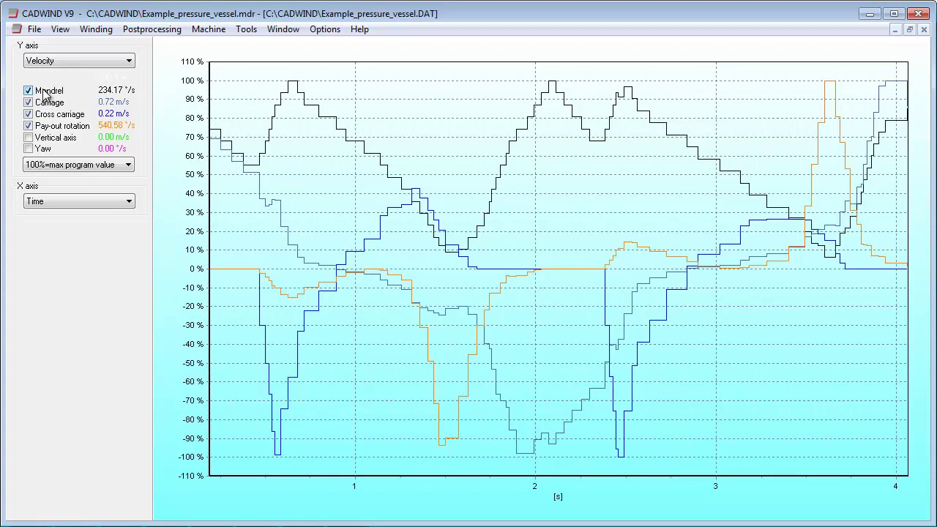
Reduce the graph to the cross carriage curve only and plot its acceleration
{"action": "left_click", "coordinate": [45, 94]}
{"action": "left_click", "coordinate": [47, 104]}
{"action": "left_click", "coordinate": [54, 128]}
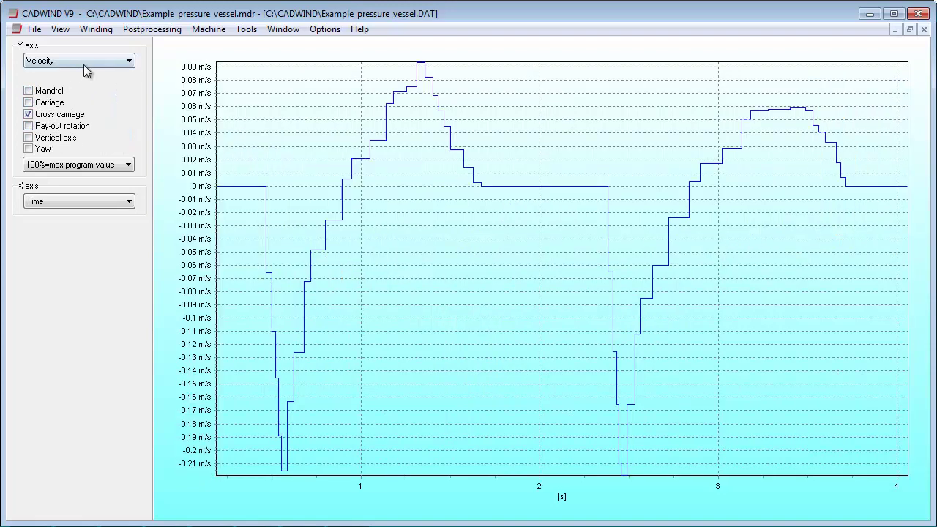
{"action": "left_click", "coordinate": [85, 63]}
{"action": "left_click", "coordinate": [82, 89]}
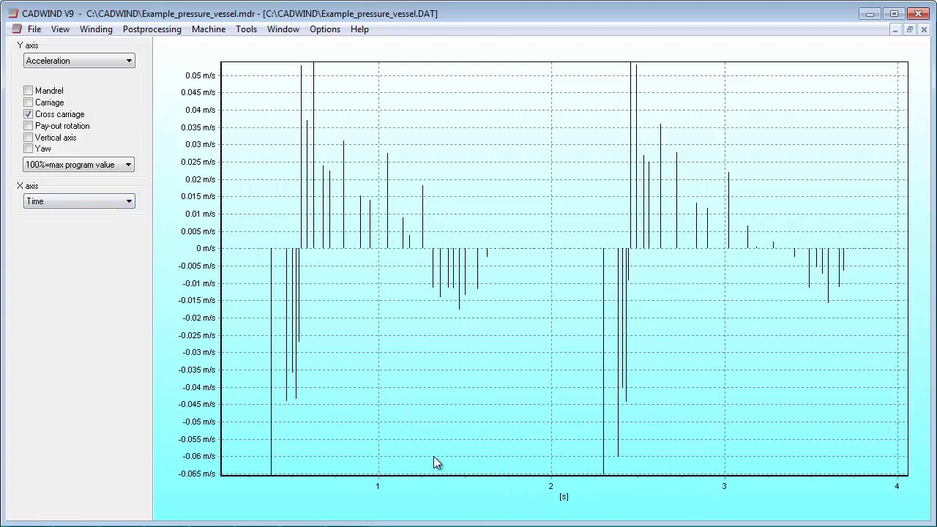
Plot the cross carriage acceleration against the block number and against the mandrel position
{"action": "left_click", "coordinate": [125, 201]}
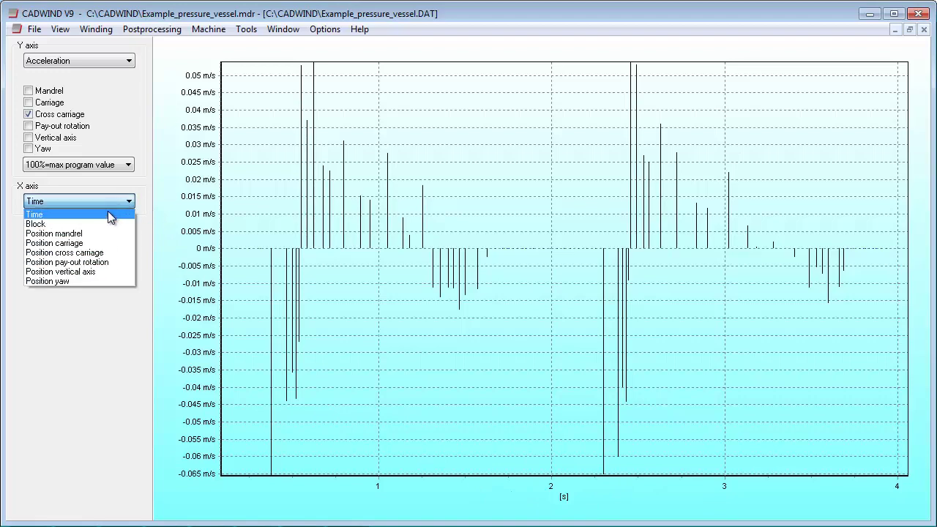
{"action": "left_click", "coordinate": [104, 222]}
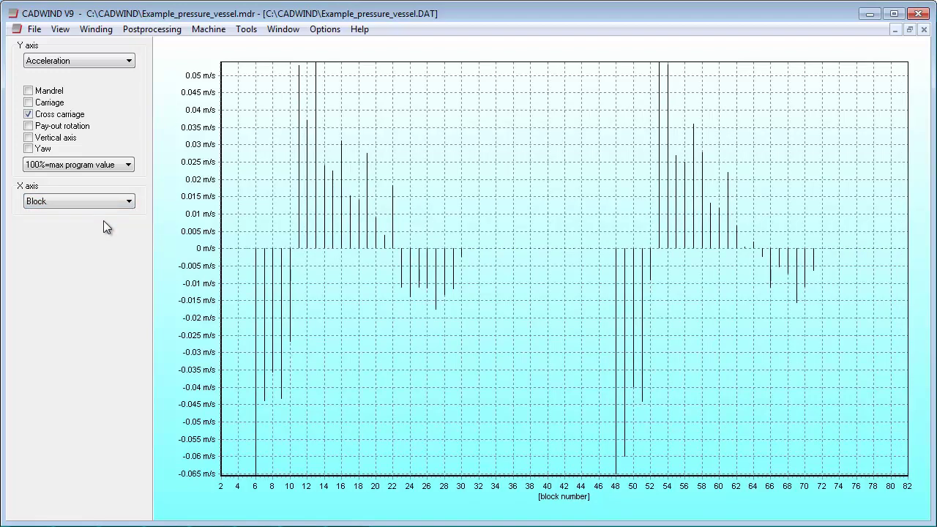
{"action": "left_click", "coordinate": [124, 201]}
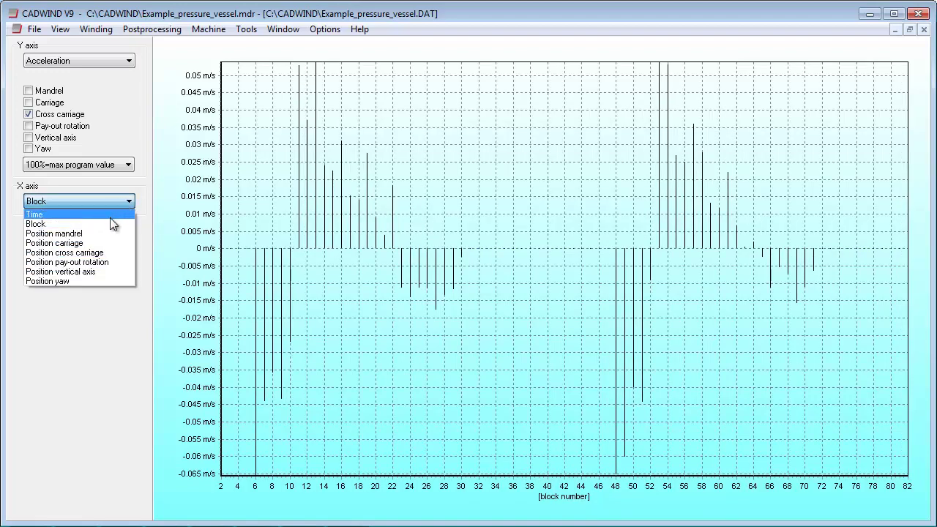
{"action": "left_click", "coordinate": [107, 231]}
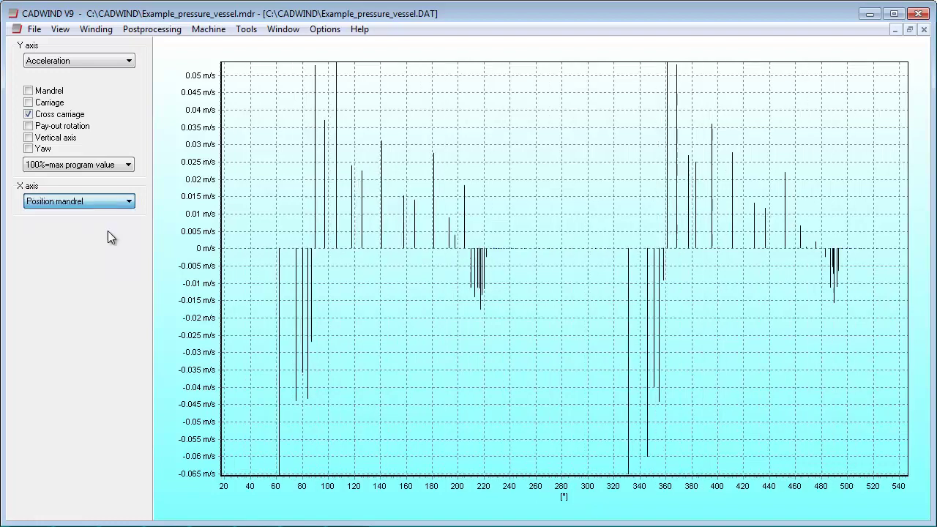
Plot the cross carriage position, enlarge the curve's first minimum, restore the full range, and close the graph
{"action": "left_click", "coordinate": [118, 65]}
{"action": "left_click", "coordinate": [101, 74]}
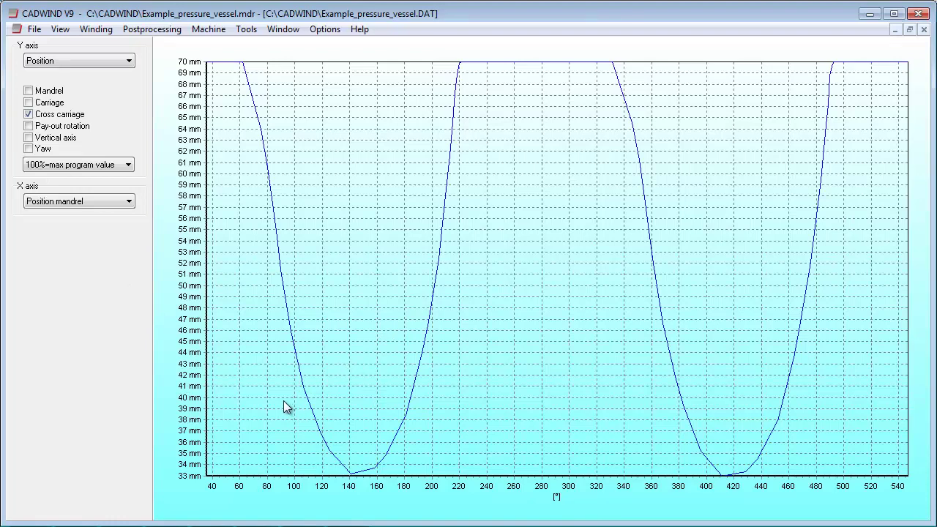
{"action": "left_click_drag", "start_coordinate": [289, 402], "coordinate": [422, 492]}
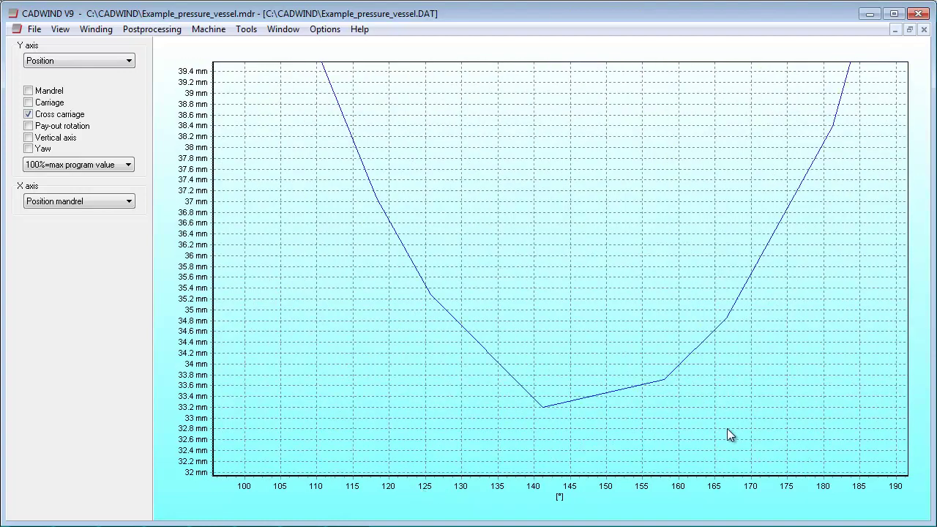
{"action": "left_click_drag", "start_coordinate": [731, 450], "coordinate": [429, 270]}
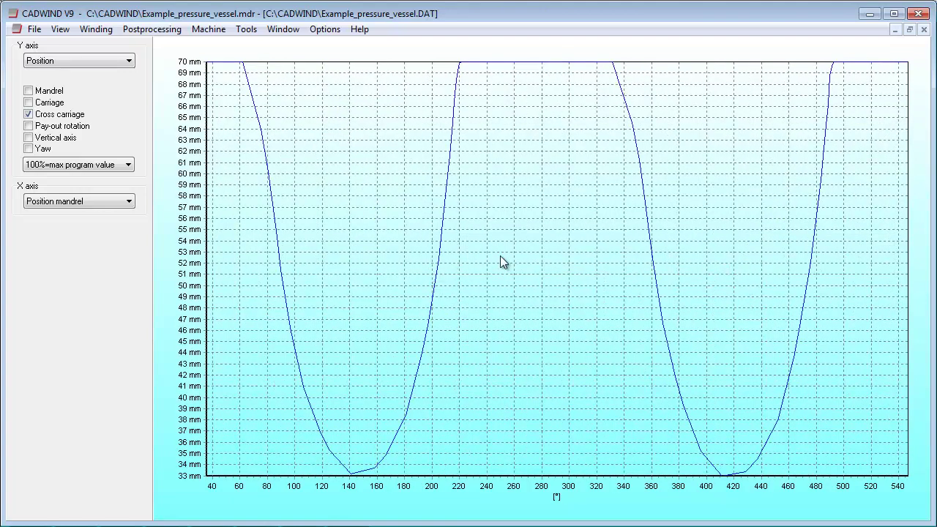
{"action": "left_click", "coordinate": [924, 29]}
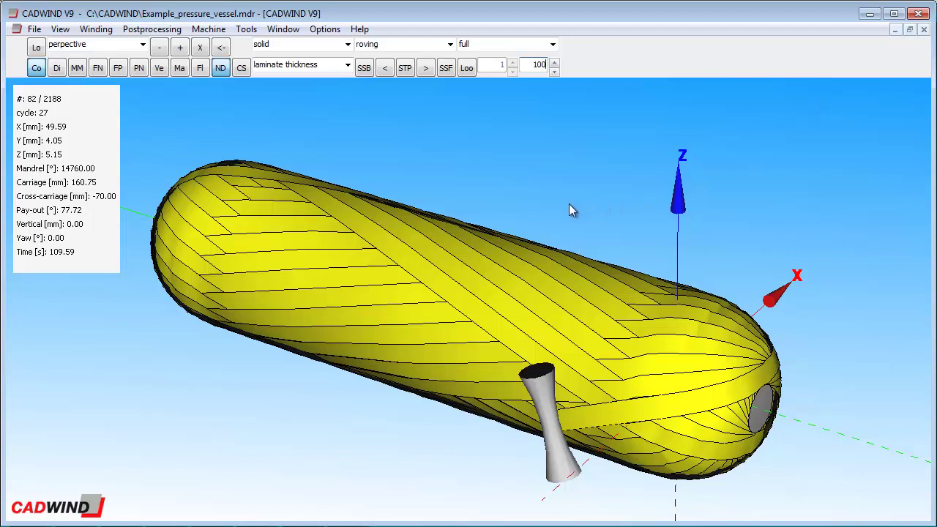
Enable saving laminate data in the winding options, using the file Example_vessel_layer1.LAM and replacing the existing one
{"action": "left_click", "coordinate": [95, 31]}
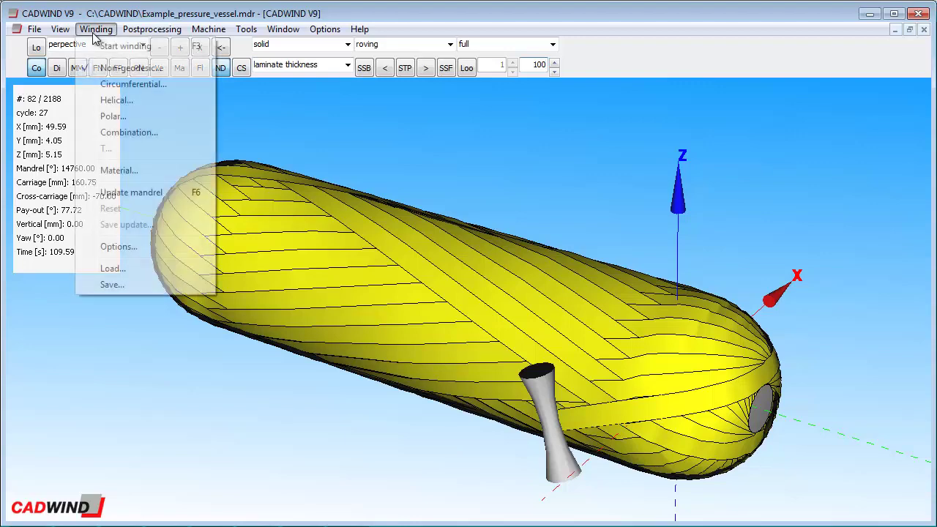
{"action": "left_click", "coordinate": [117, 246]}
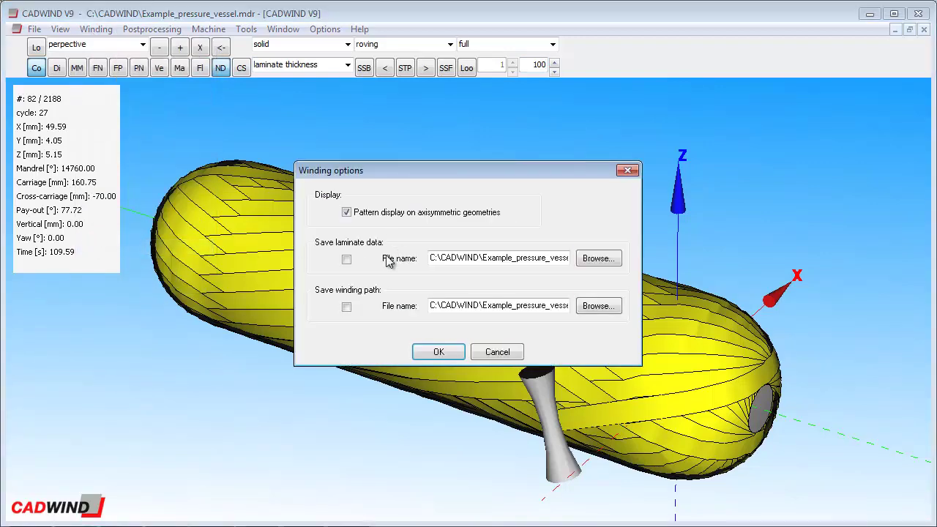
{"action": "left_click", "coordinate": [347, 259]}
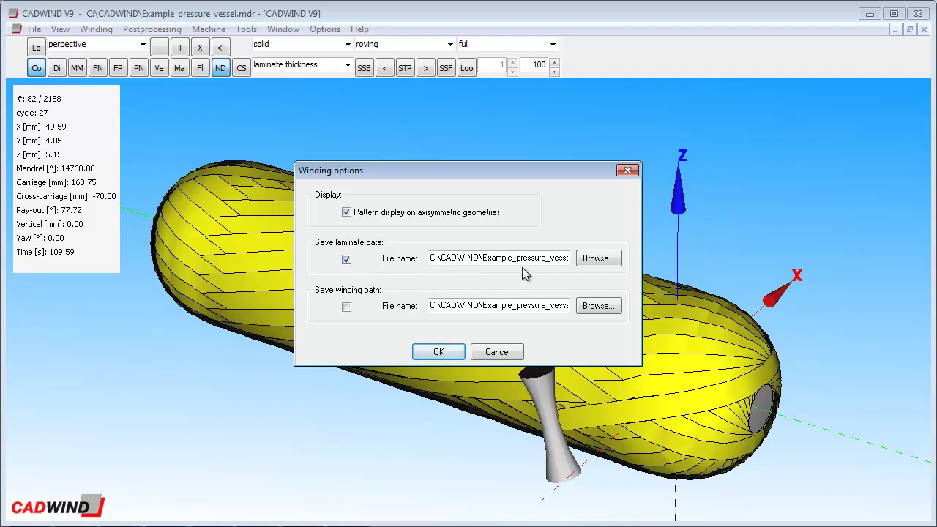
{"action": "left_click", "coordinate": [594, 260]}
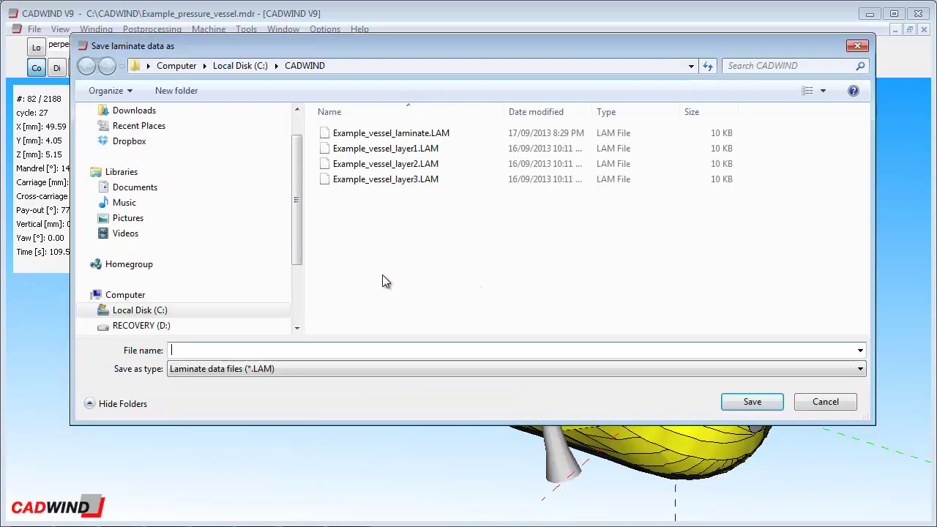
{"action": "left_click", "coordinate": [410, 150]}
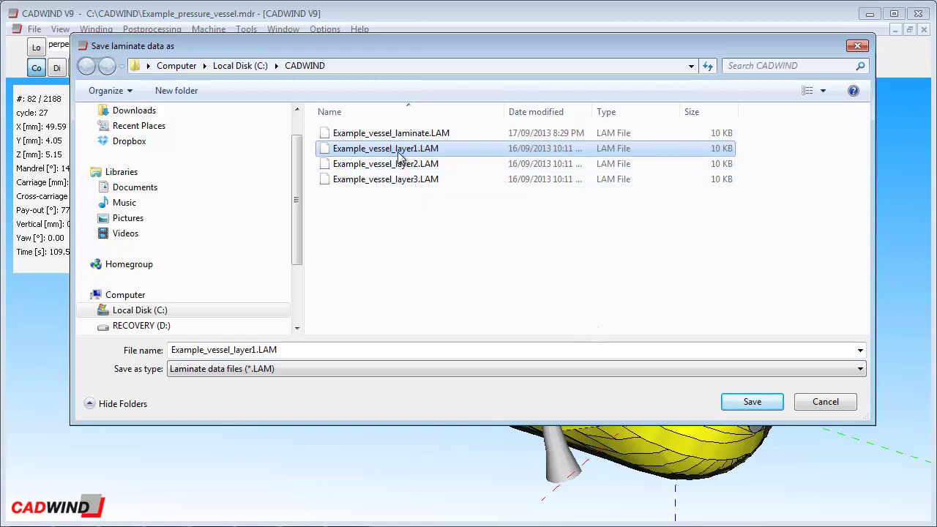
{"action": "left_click", "coordinate": [754, 404]}
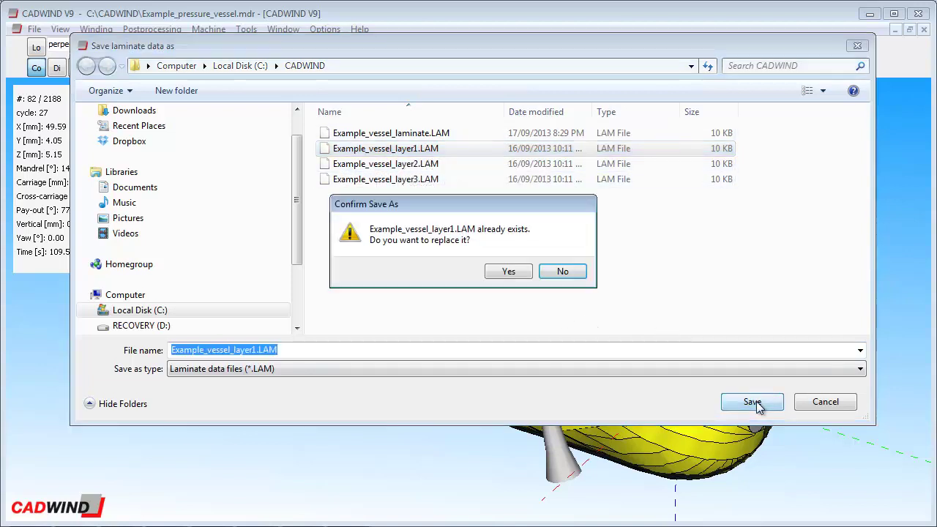
{"action": "left_click", "coordinate": [512, 275]}
{"action": "left_click", "coordinate": [459, 351]}
Run the winding again and overwrite the existing laminate data file
{"action": "left_click", "coordinate": [95, 31]}
{"action": "left_click", "coordinate": [111, 46]}
{"action": "left_click", "coordinate": [456, 291]}
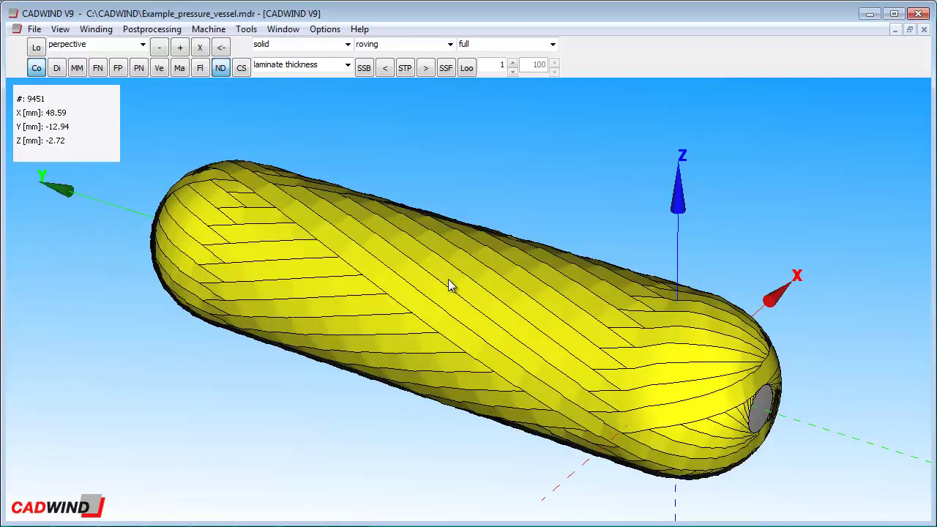
{"action": "left_click_drag", "start_coordinate": [437, 286], "coordinate": [449, 290]}
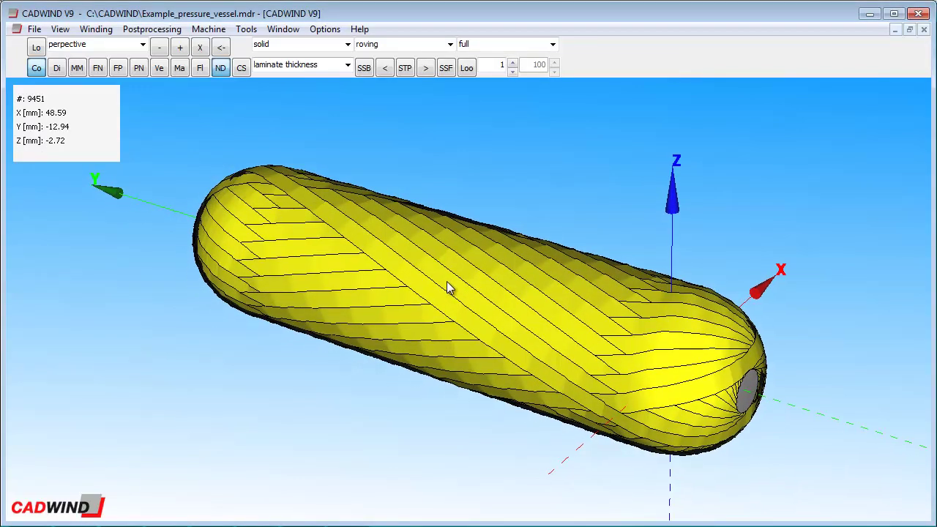
Start creating FEA data and add Example_vessel_layer2.LAM and Example_vessel_layer3.LAM to the list of laminate data files
{"action": "left_click", "coordinate": [31, 31]}
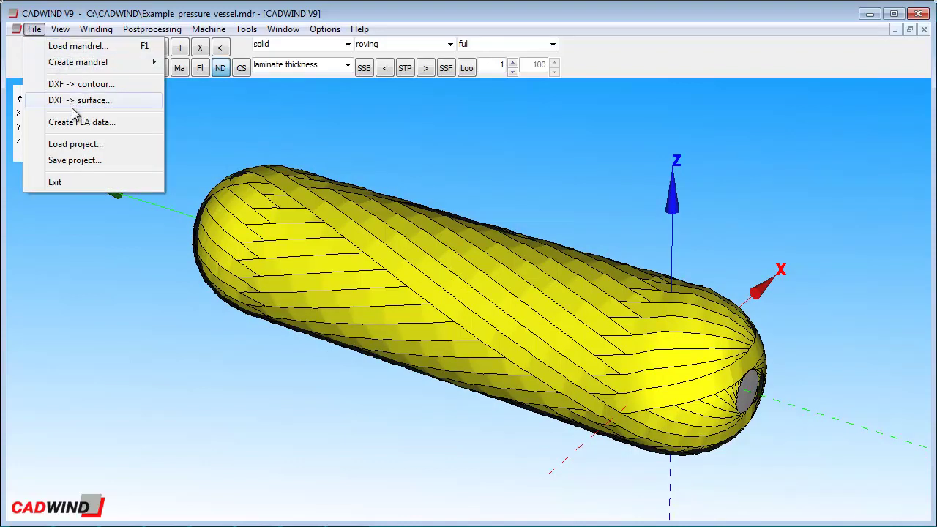
{"action": "left_click", "coordinate": [136, 130]}
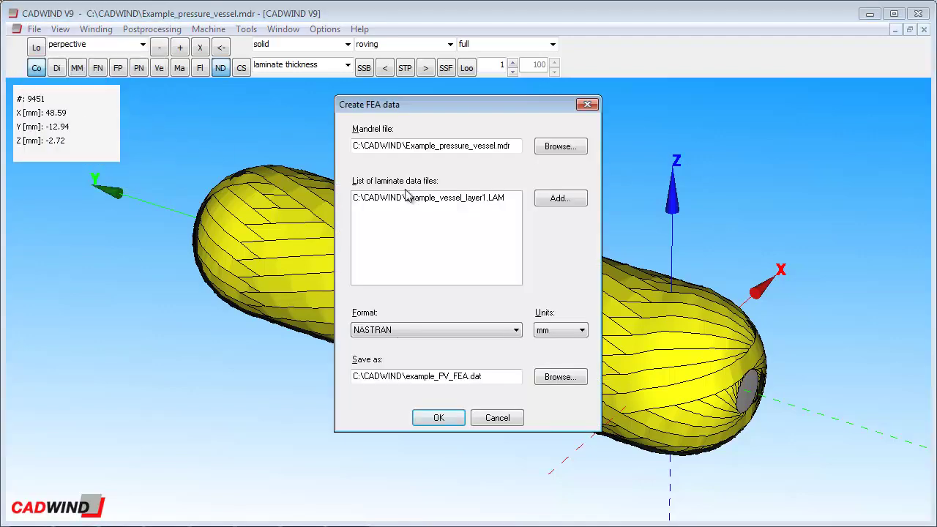
{"action": "left_click", "coordinate": [572, 206]}
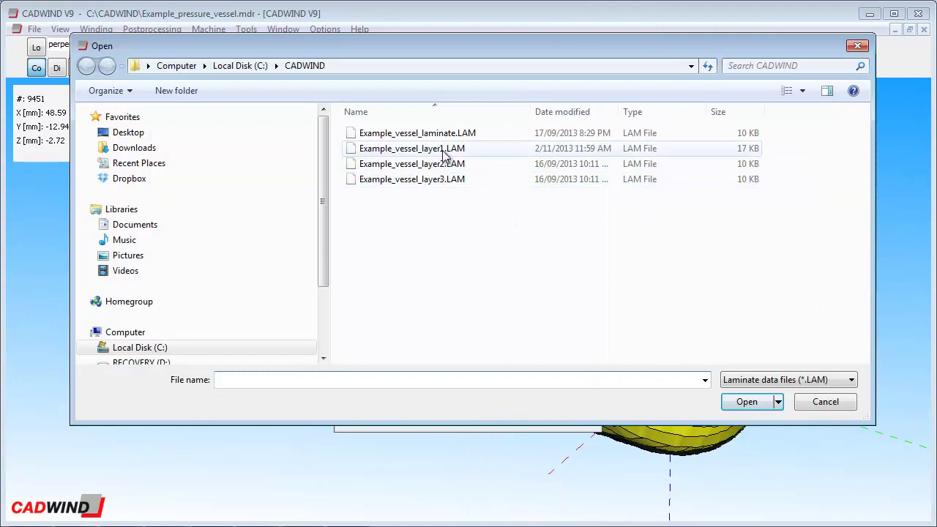
{"action": "left_click", "coordinate": [441, 166]}
{"action": "left_click", "coordinate": [747, 401]}
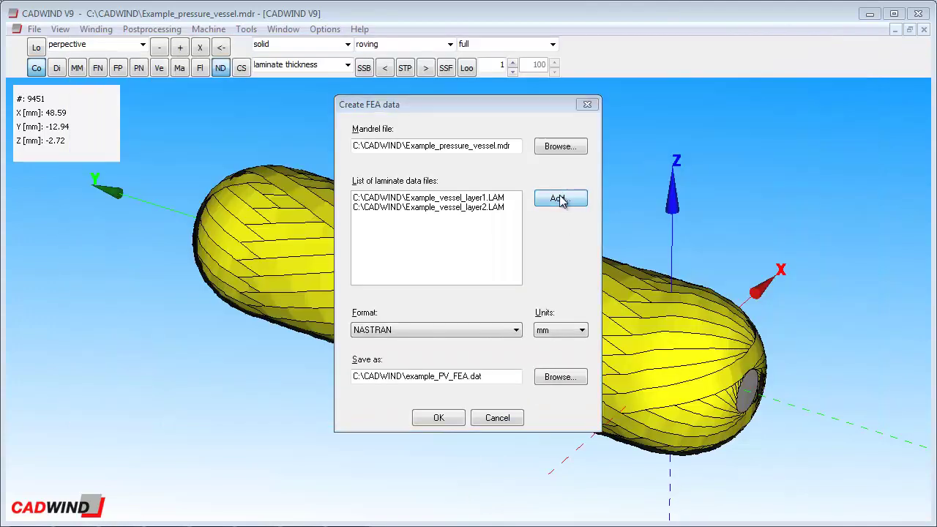
{"action": "left_click", "coordinate": [559, 199]}
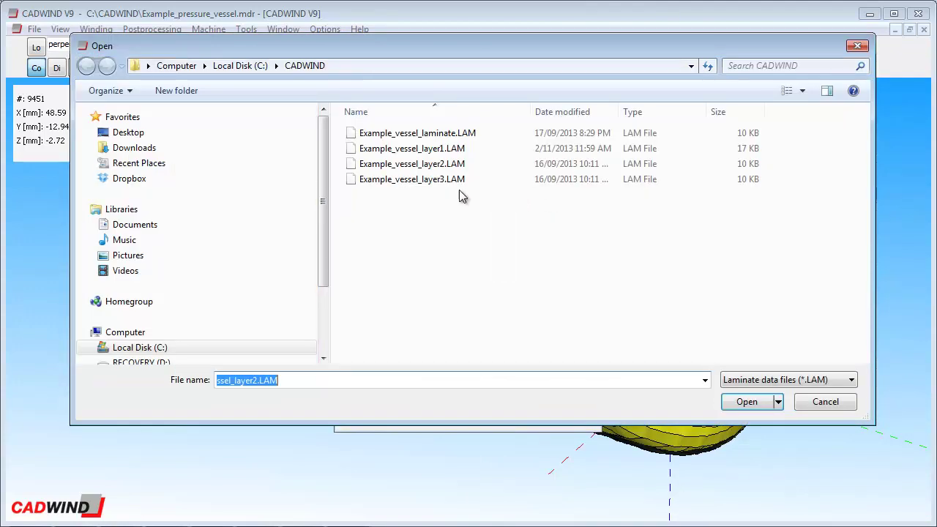
{"action": "left_click", "coordinate": [452, 179]}
{"action": "left_click", "coordinate": [758, 403]}
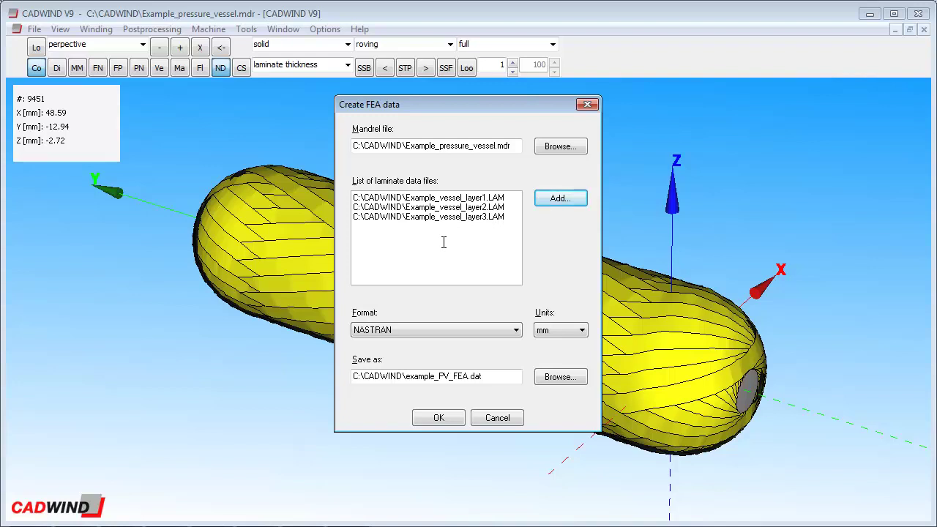
Create the FEA data in NASTRAN format as Example_pressure_vessel.DAT, overwriting the existing file
{"action": "left_click", "coordinate": [512, 331]}
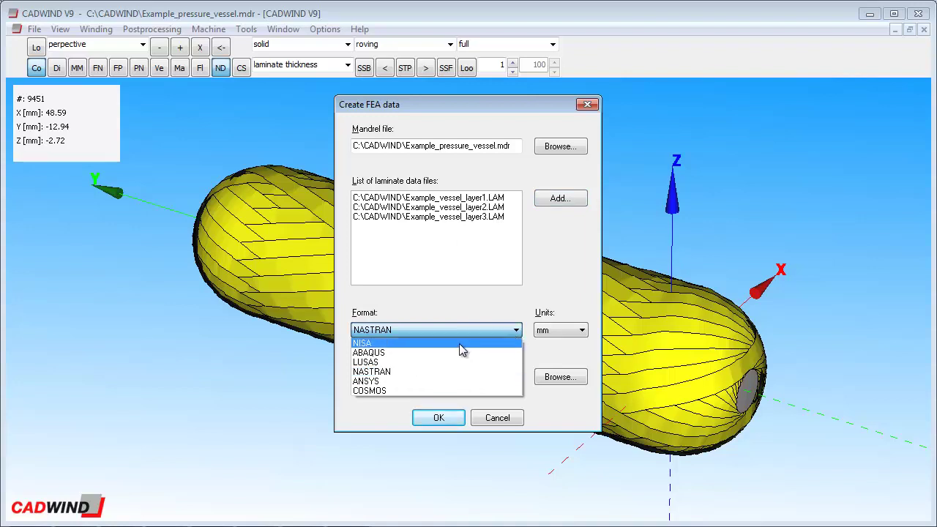
{"action": "left_click", "coordinate": [403, 372]}
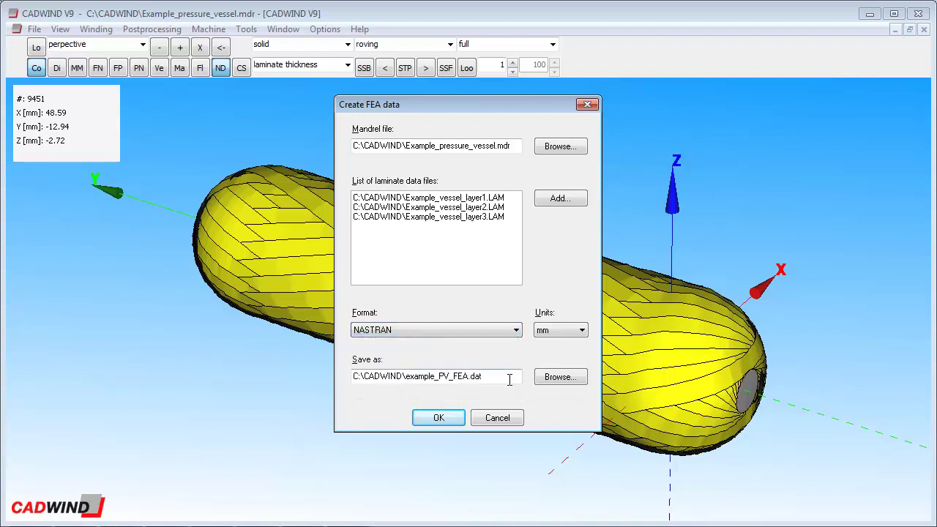
{"action": "left_click", "coordinate": [560, 377]}
{"action": "left_click", "coordinate": [314, 368]}
{"action": "left_click", "coordinate": [282, 416]}
{"action": "left_click", "coordinate": [384, 133]}
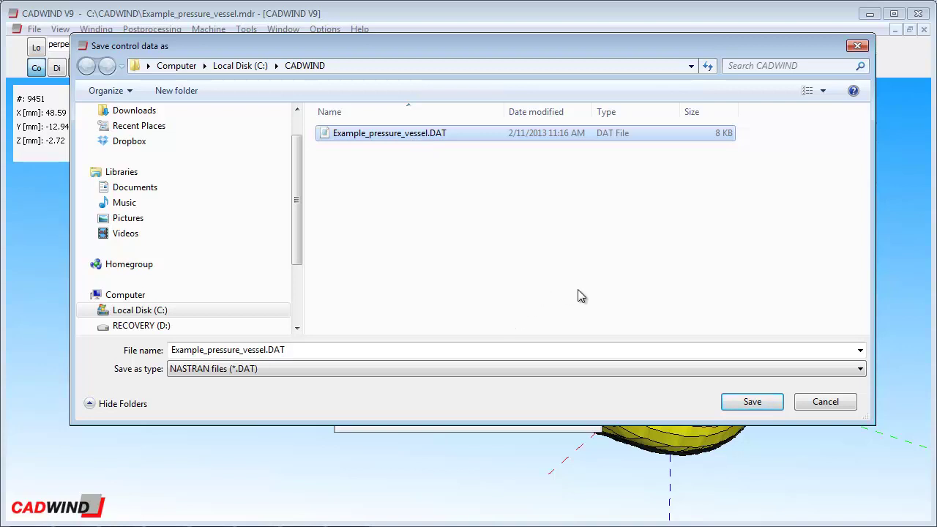
{"action": "left_click", "coordinate": [740, 401]}
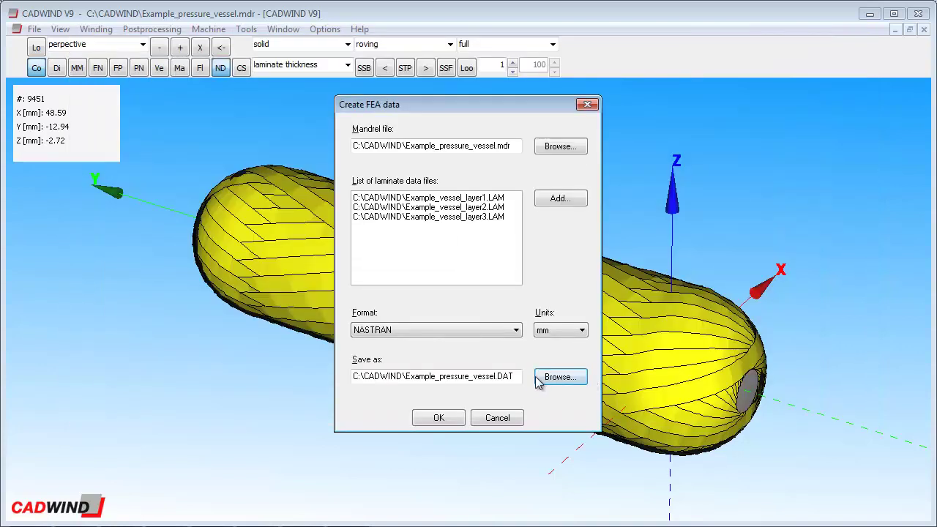
{"action": "left_click", "coordinate": [437, 418]}
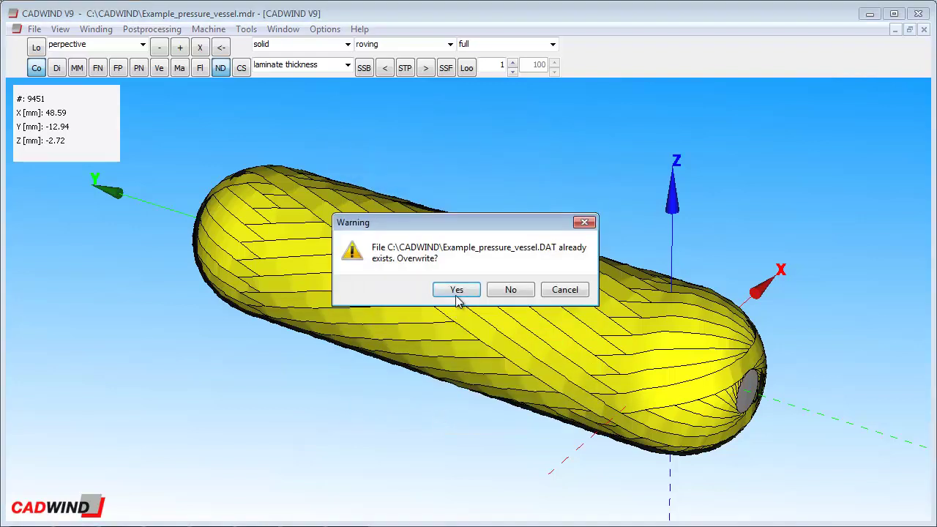
{"action": "left_click", "coordinate": [457, 291]}
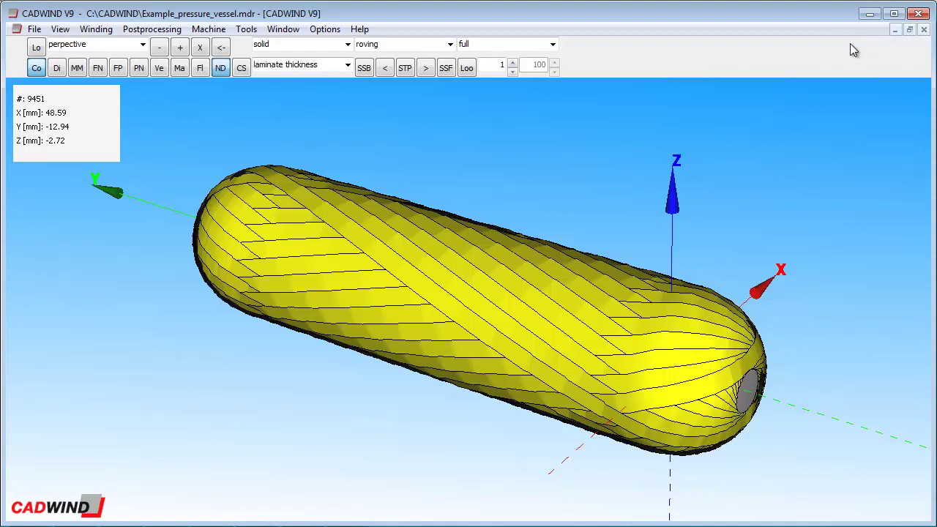
Switch to Strand7 and import the NASTRAN file Example_pressure_vessel.DAT with T-N-mm import units
{"action": "scroll", "coordinate": [571, 328], "scroll_direction": "up", "scroll_amount": 2}
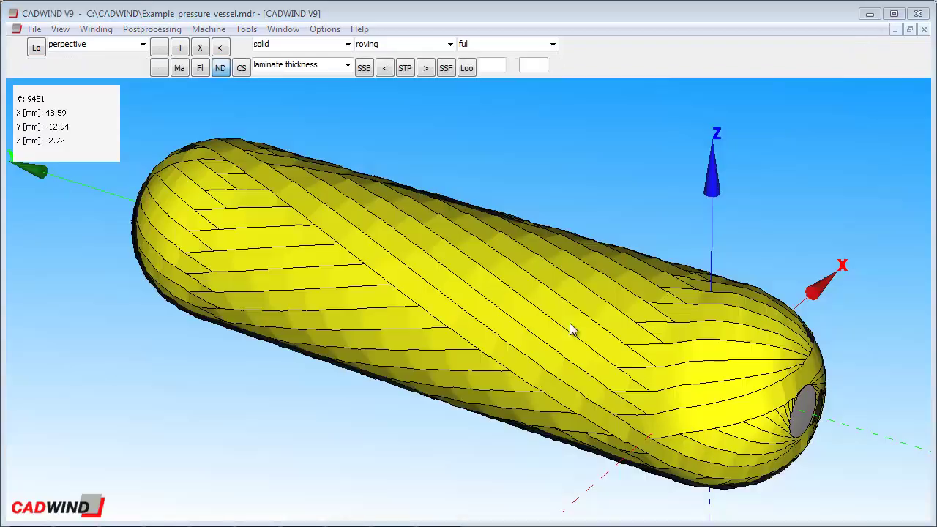
{"action": "left_click", "coordinate": [869, 15]}
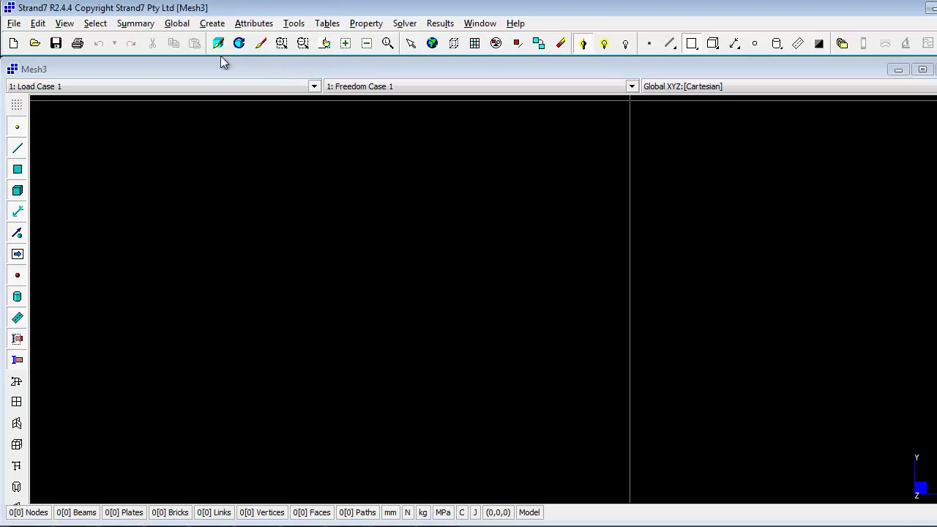
{"action": "left_click", "coordinate": [14, 23]}
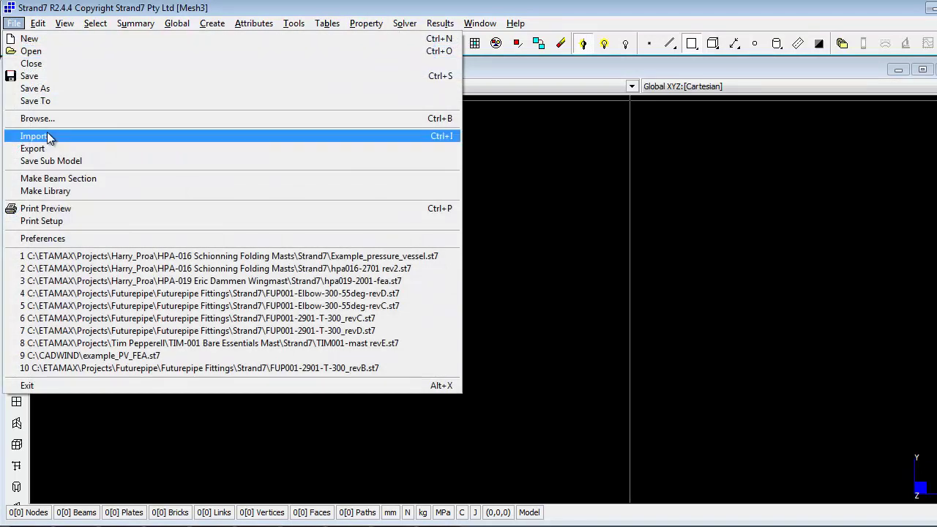
{"action": "left_click", "coordinate": [47, 136]}
{"action": "left_click", "coordinate": [268, 117]}
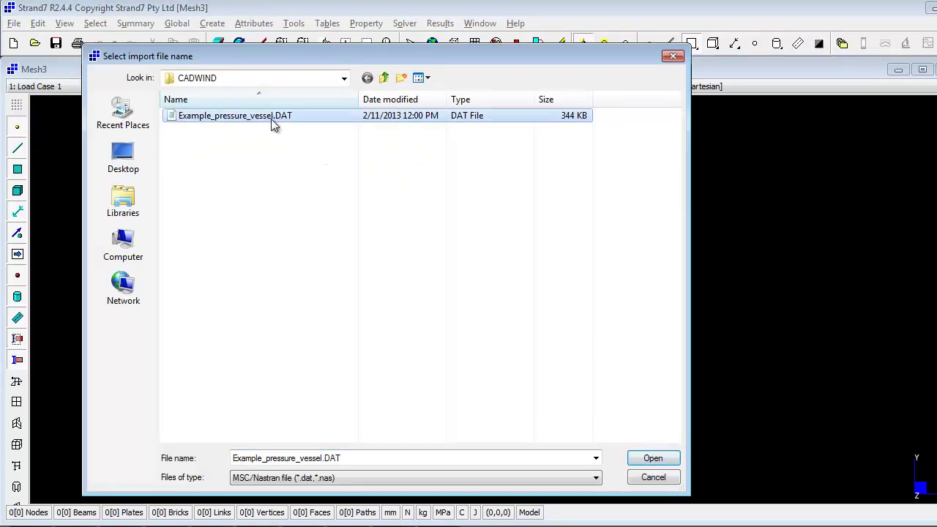
{"action": "left_click", "coordinate": [644, 458]}
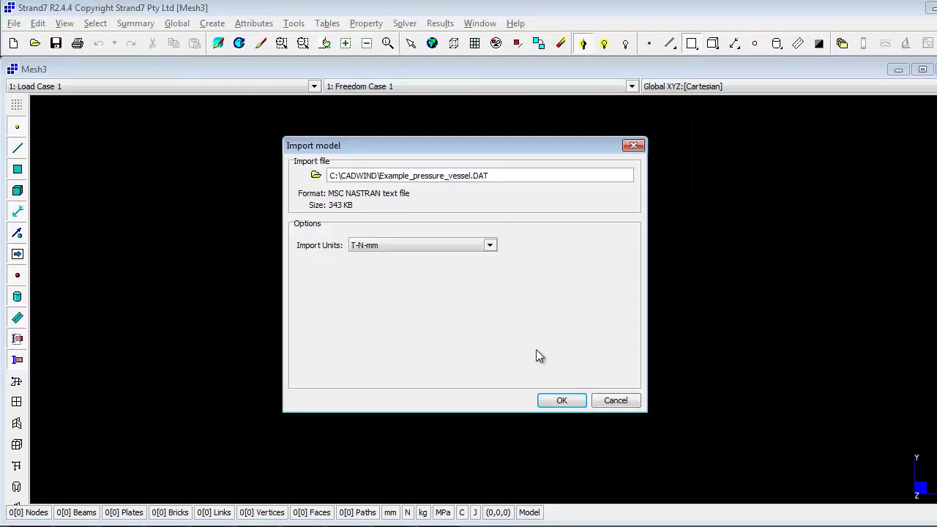
{"action": "left_click", "coordinate": [567, 402]}
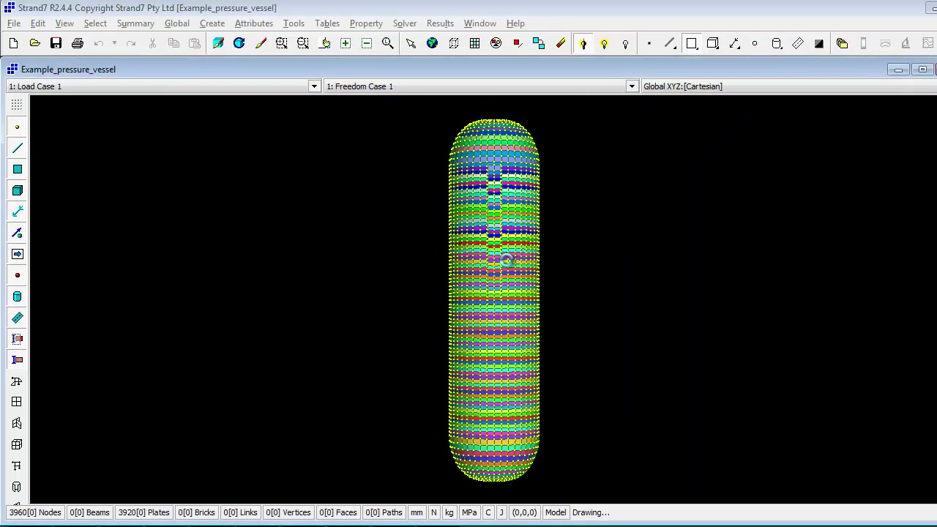
Hide the nodes and rotate the imported vessel mesh into an enlarged, oblique lengthwise 3D view
{"action": "left_click", "coordinate": [16, 126]}
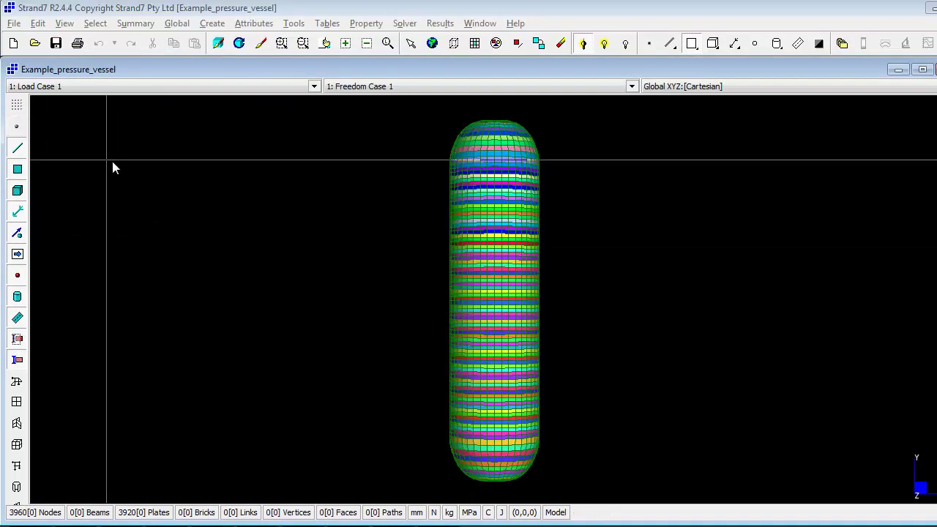
{"action": "key", "text": "ctrl+r"}
{"action": "left_click_drag", "start_coordinate": [467, 344], "coordinate": [775, 265]}
{"action": "scroll", "coordinate": [663, 352], "scroll_direction": "up", "scroll_amount": 3}
{"action": "scroll", "coordinate": [661, 344], "scroll_direction": "up", "scroll_amount": 3}
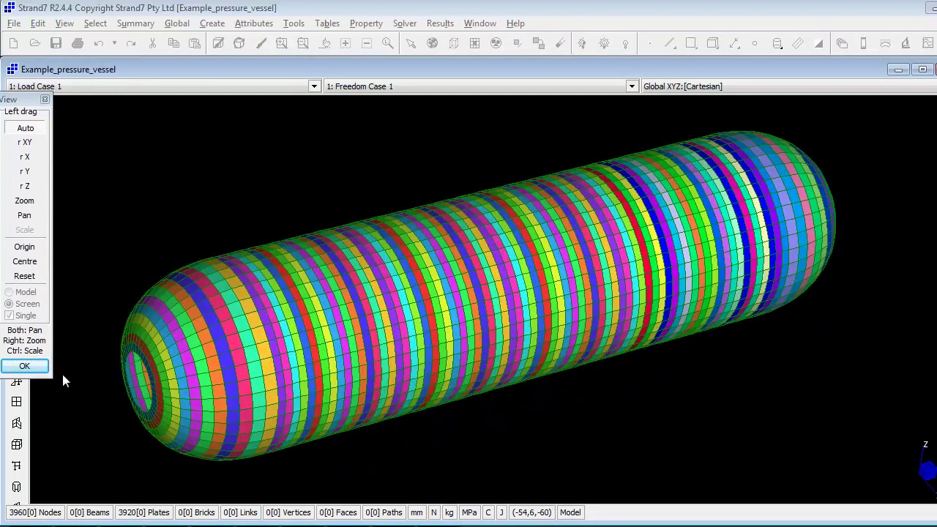
{"action": "left_click", "coordinate": [24, 366]}
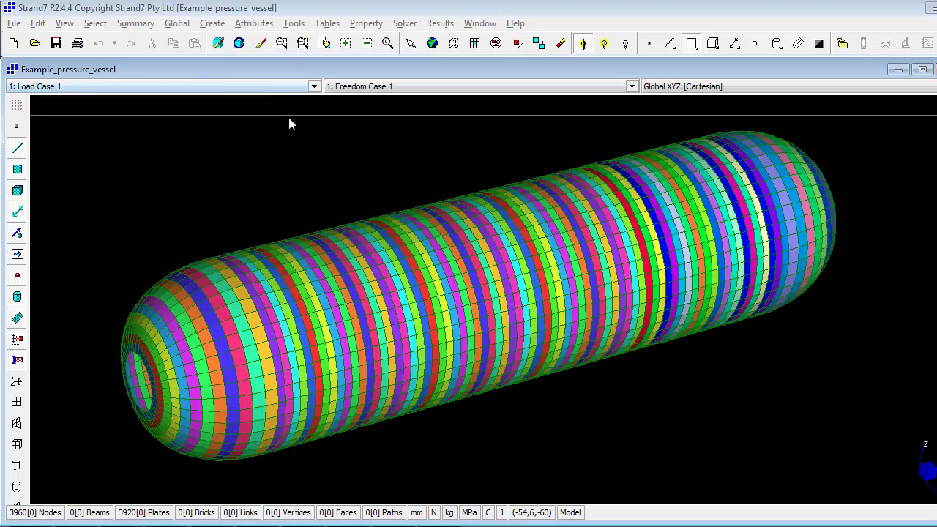
Select all plates of the vessel and apply a normal face pressure of 20 MPa to them
{"action": "left_click", "coordinate": [433, 42]}
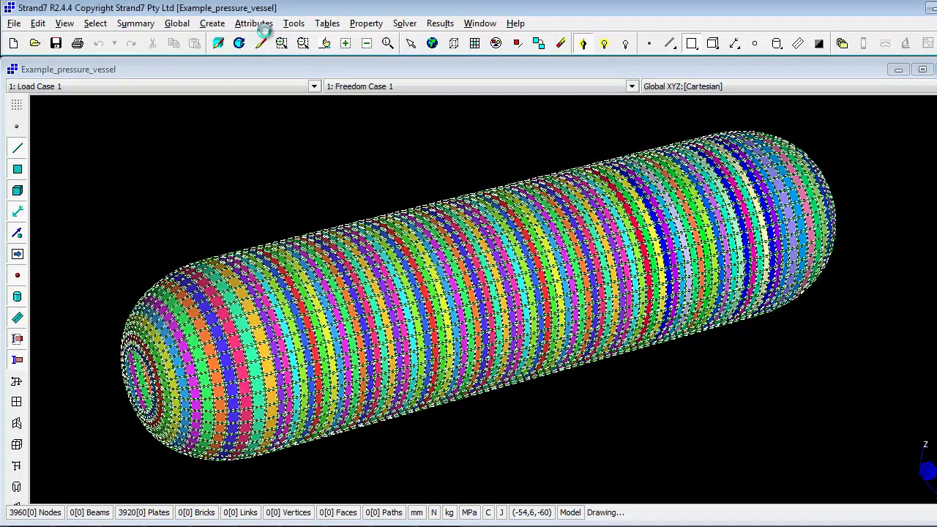
{"action": "left_click", "coordinate": [256, 24]}
{"action": "mouse_move", "coordinate": [270, 64]}
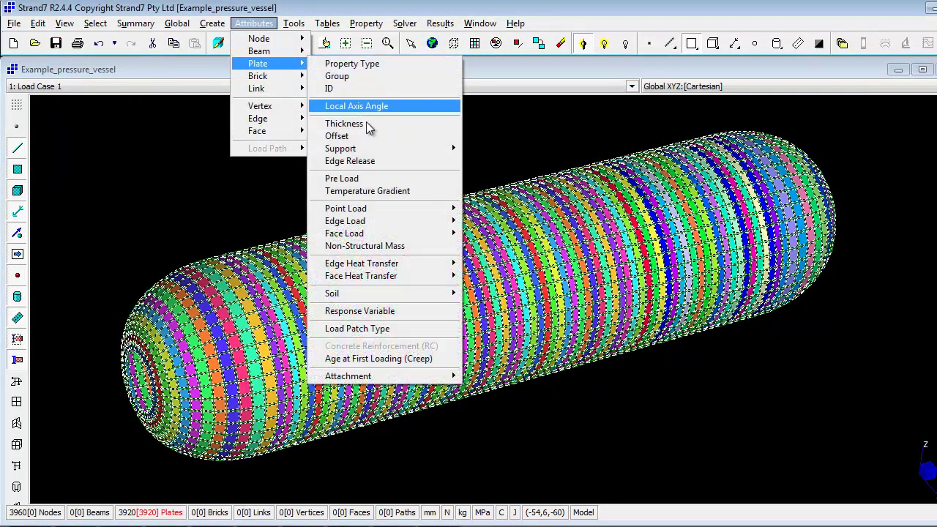
{"action": "mouse_move", "coordinate": [388, 282]}
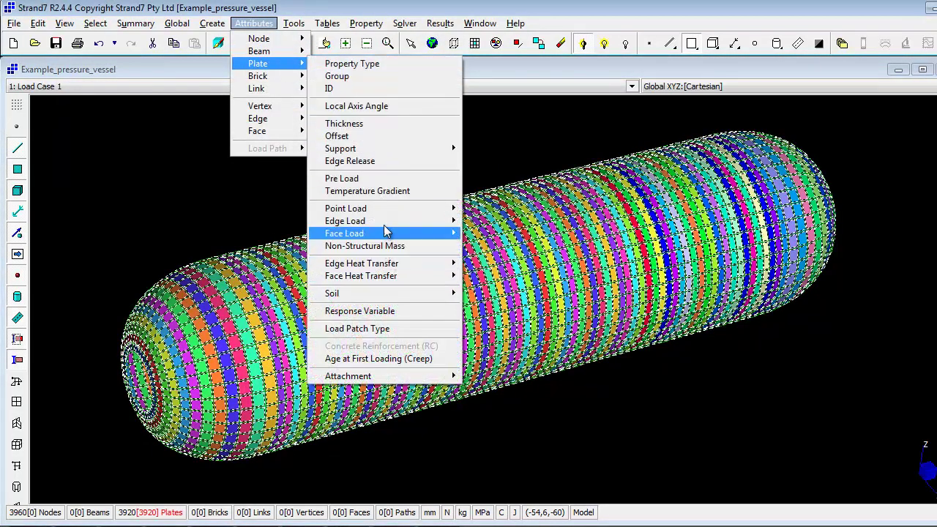
{"action": "mouse_move", "coordinate": [411, 233]}
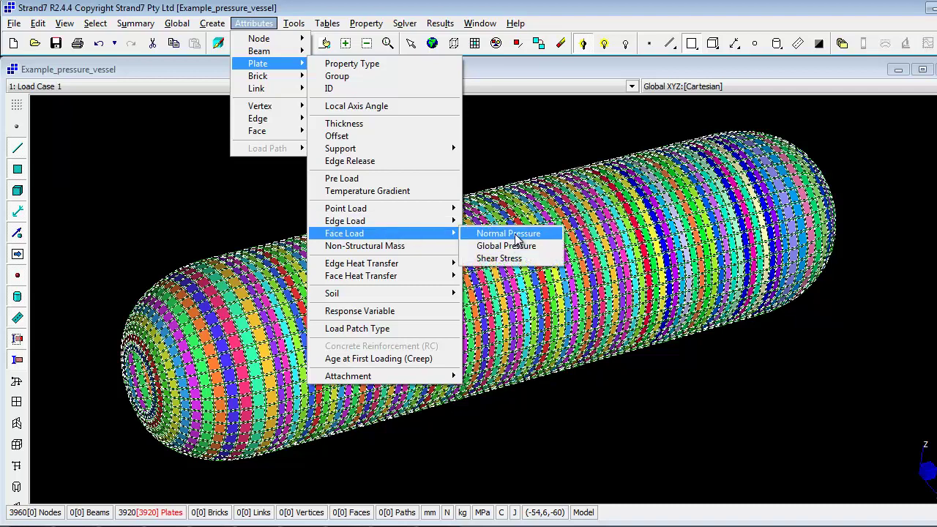
{"action": "left_click", "coordinate": [516, 234]}
{"action": "double_click", "coordinate": [101, 134]}
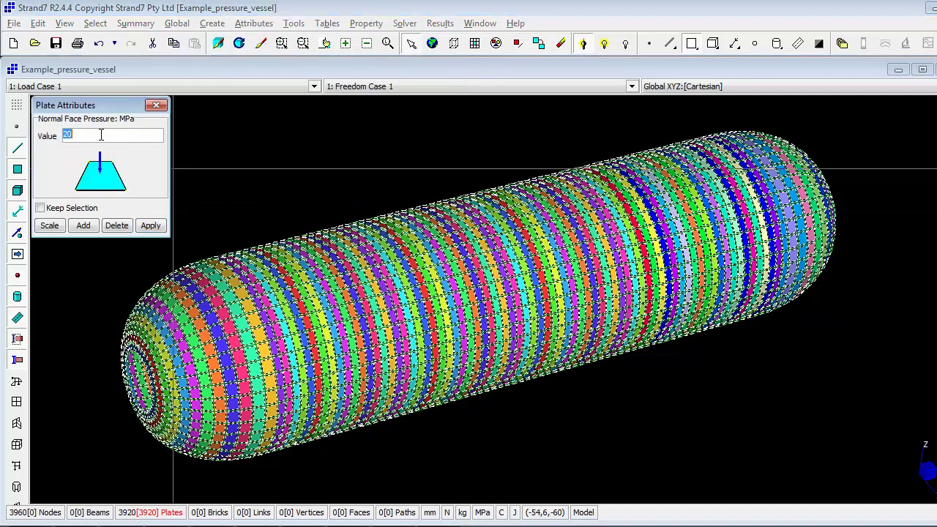
{"action": "left_click", "coordinate": [150, 226]}
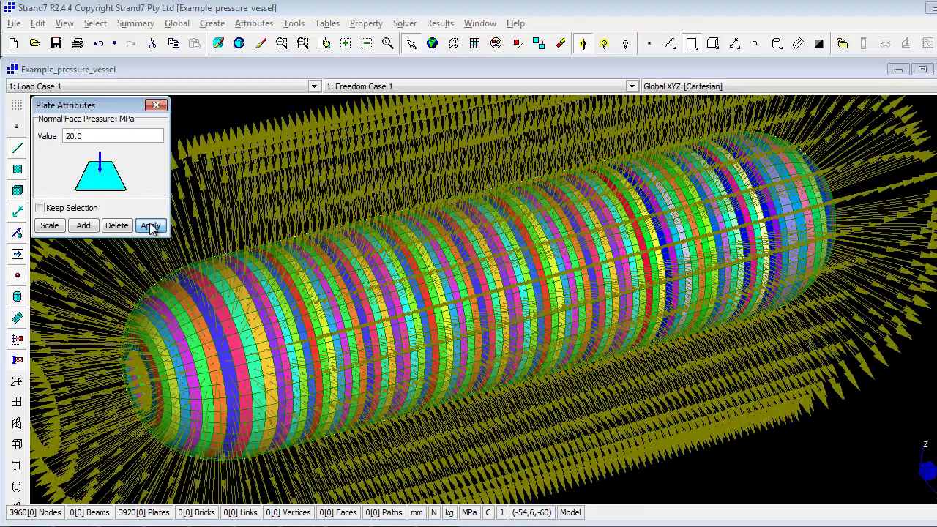
Zoom in on the vessel's end opening, hide the pressure arrows and show the nodes
{"action": "left_click", "coordinate": [155, 104]}
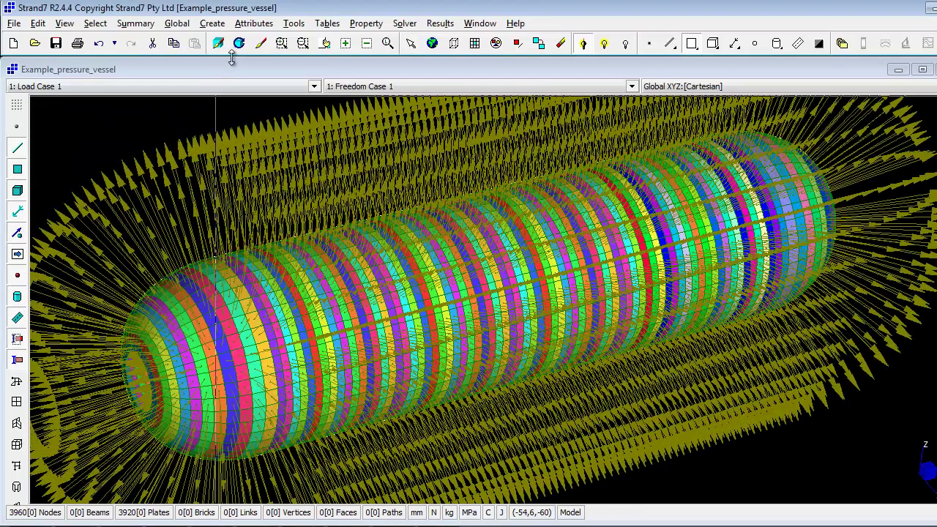
{"action": "left_click", "coordinate": [282, 44]}
{"action": "left_click_drag", "start_coordinate": [109, 341], "coordinate": [229, 438]}
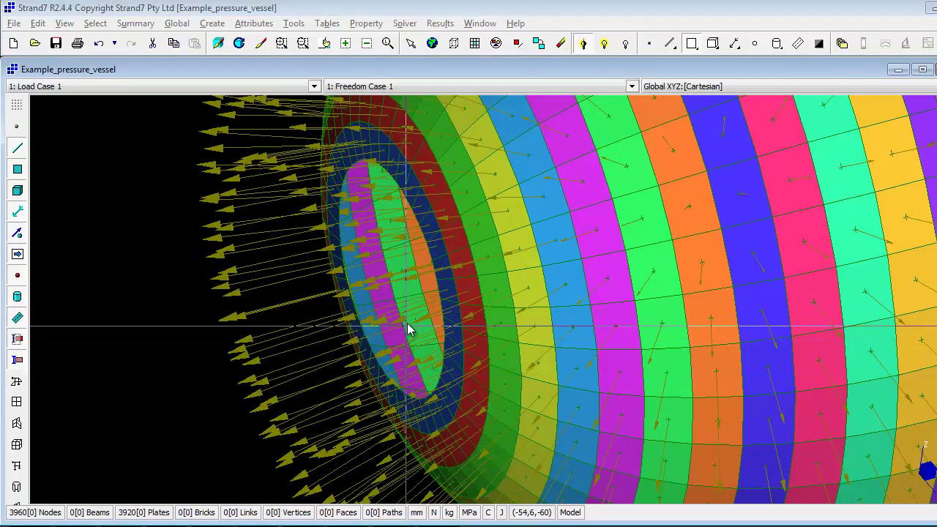
{"action": "left_click", "coordinate": [17, 253]}
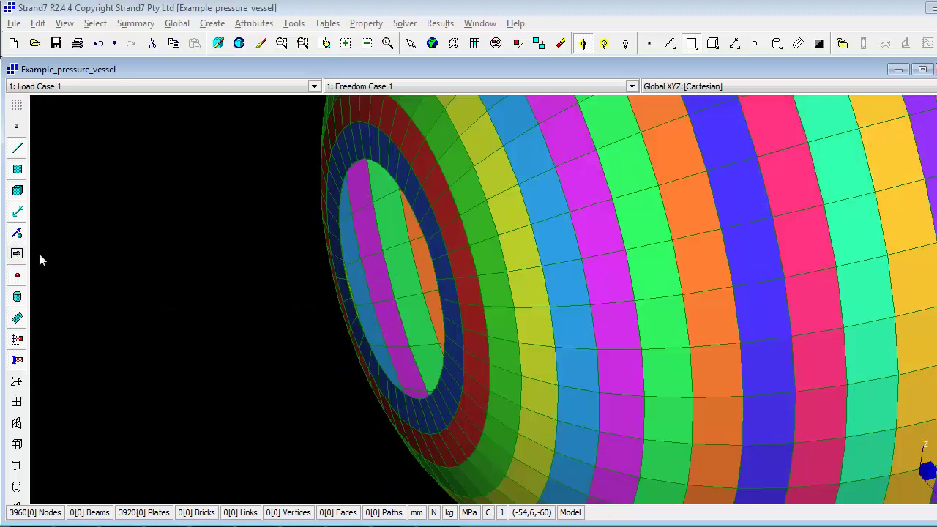
{"action": "left_click", "coordinate": [16, 126]}
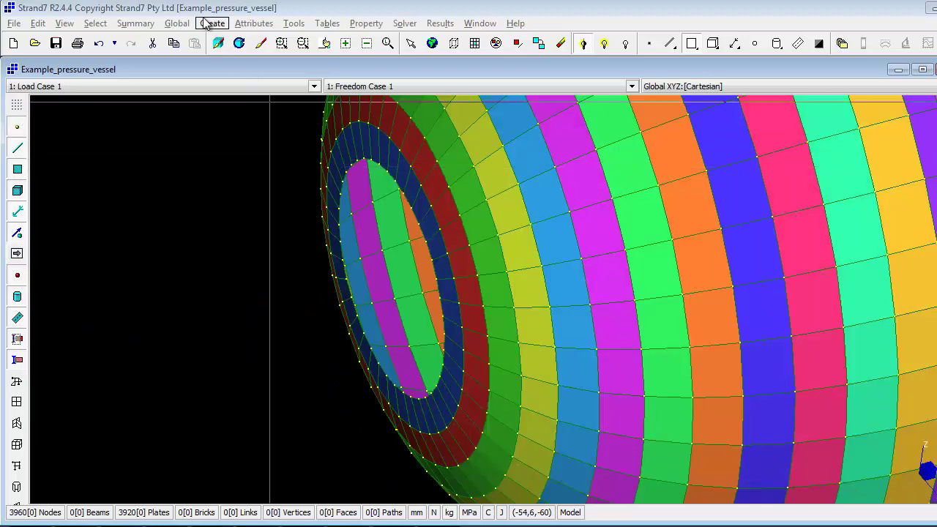
Restrain one node on the rim of the end opening in X, Y and Z translation
{"action": "left_click", "coordinate": [253, 23]}
{"action": "mouse_move", "coordinate": [326, 23]}
{"action": "mouse_move", "coordinate": [253, 22]}
{"action": "left_click", "coordinate": [337, 57]}
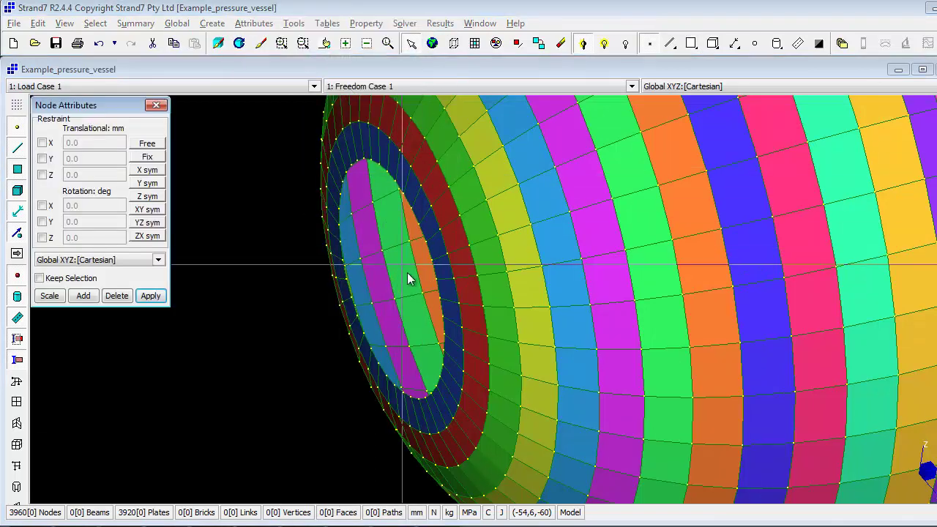
{"action": "left_click", "coordinate": [446, 317]}
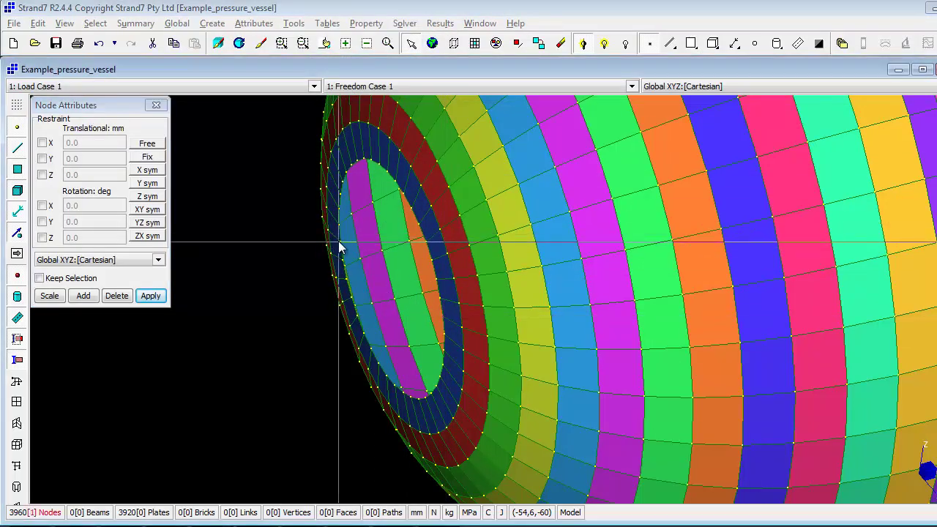
{"action": "left_click", "coordinate": [42, 143]}
{"action": "left_click", "coordinate": [41, 158]}
{"action": "left_click", "coordinate": [42, 174]}
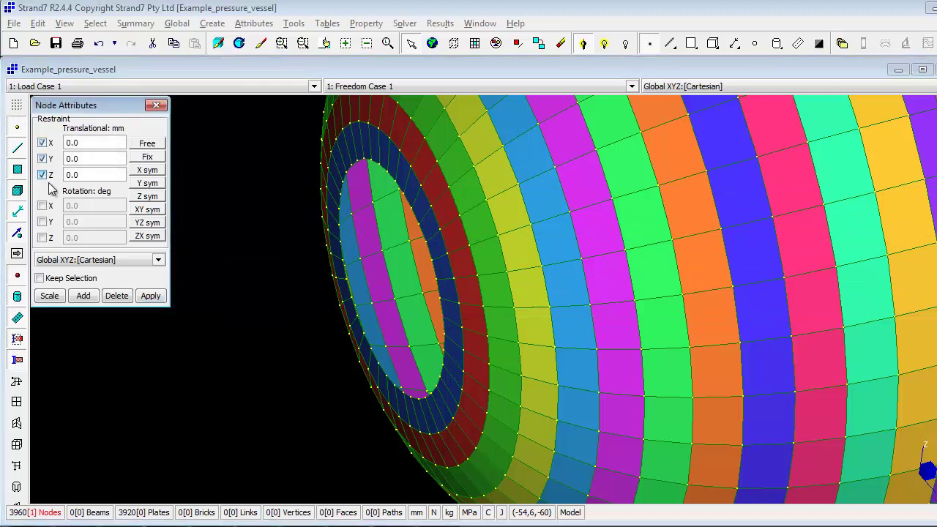
{"action": "left_click", "coordinate": [152, 295]}
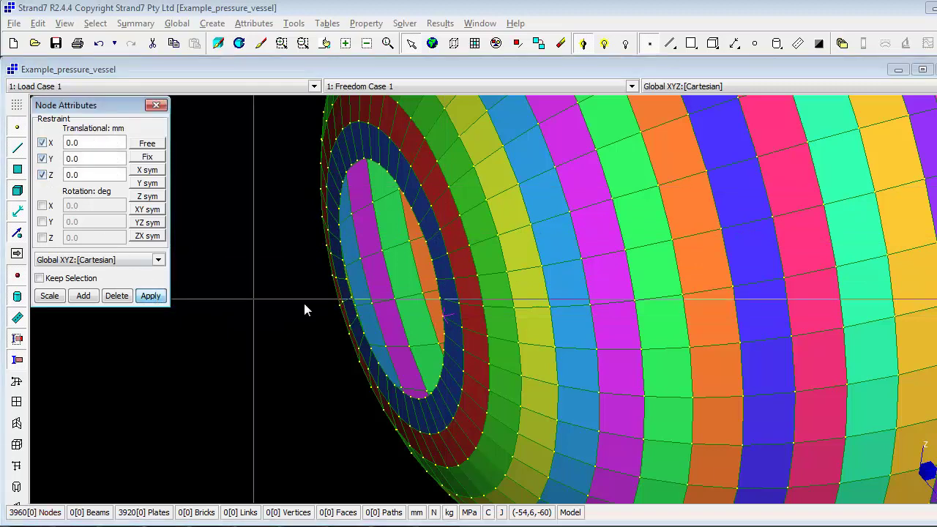
Restrain a second node, across the same opening's rim, in Y and Z translation only
{"action": "left_click", "coordinate": [341, 261]}
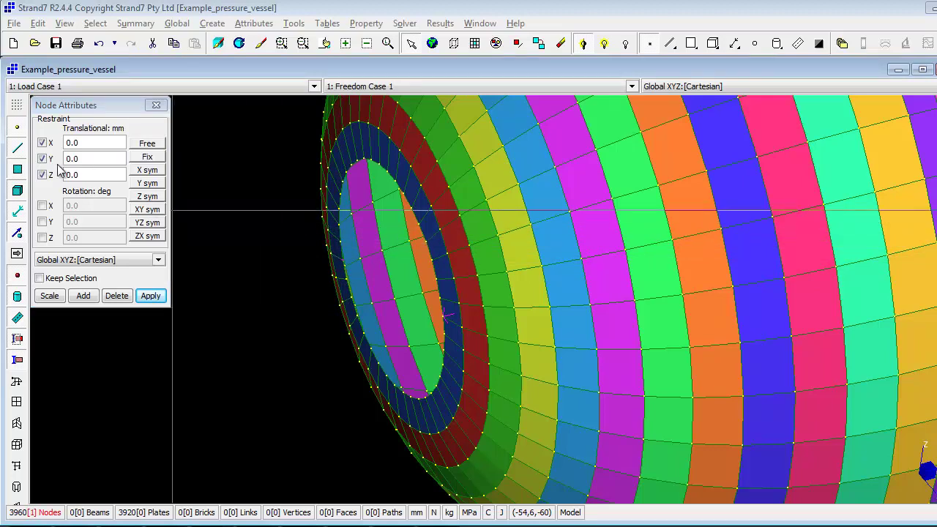
{"action": "left_click", "coordinate": [42, 142]}
{"action": "left_click", "coordinate": [150, 295]}
Restrain a node at the vessel's opposite end in X and Z translation only and finish the node restraints
{"action": "left_click_drag", "start_coordinate": [362, 237], "coordinate": [696, 208]}
{"action": "scroll", "coordinate": [711, 241], "scroll_direction": "up", "scroll_amount": 5}
{"action": "scroll", "coordinate": [541, 235], "scroll_direction": "up", "scroll_amount": 3}
{"action": "left_click_drag", "start_coordinate": [541, 235], "coordinate": [345, 345]}
{"action": "left_click", "coordinate": [45, 364]}
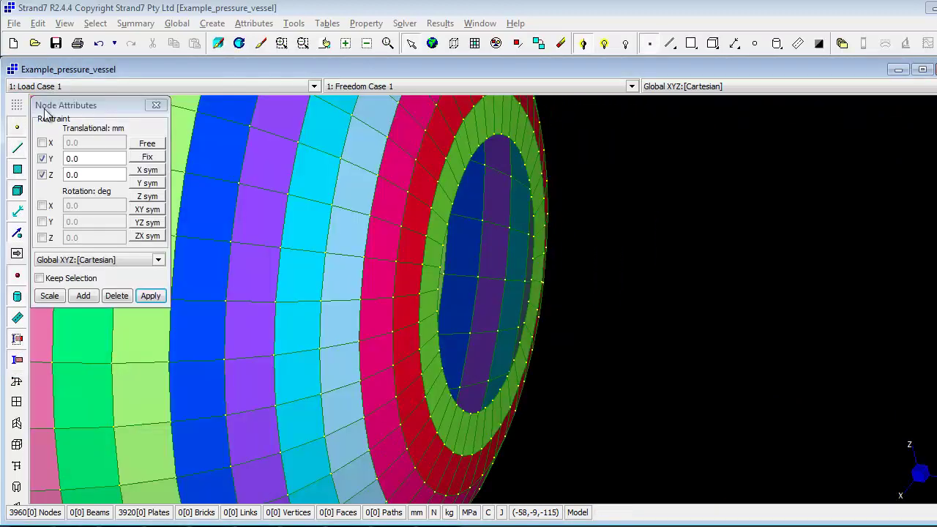
{"action": "left_click", "coordinate": [305, 177]}
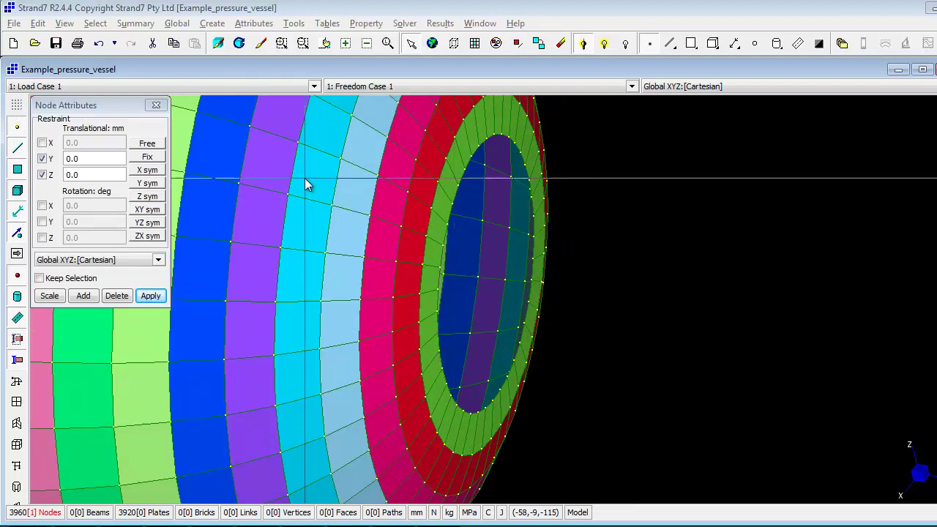
{"action": "left_click", "coordinate": [42, 158]}
{"action": "left_click", "coordinate": [41, 142]}
{"action": "left_click", "coordinate": [150, 295]}
{"action": "left_click", "coordinate": [156, 104]}
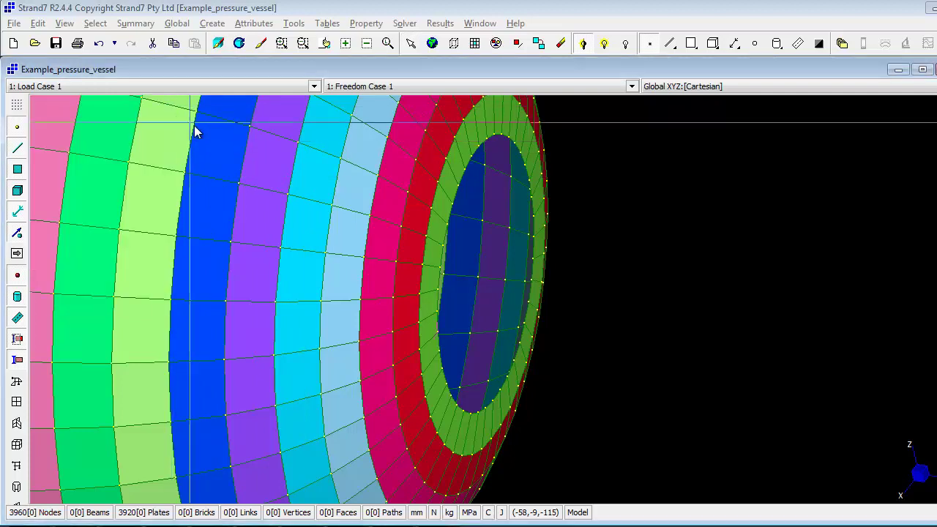
Bring the whole vessel into an oblique lengthwise view with the other end opening facing forward
{"action": "key", "text": "F2"}
{"action": "scroll", "coordinate": [423, 273], "scroll_direction": "down", "scroll_amount": 10}
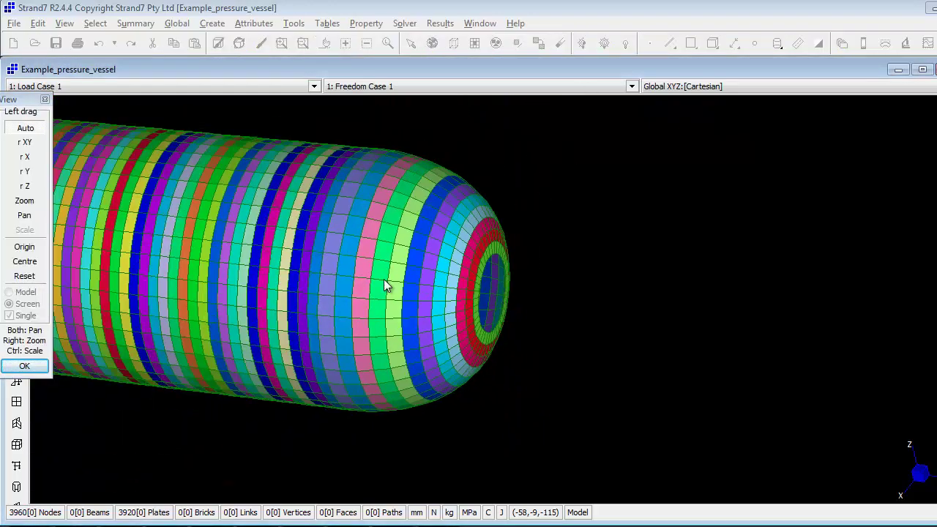
{"action": "middle_click_drag", "start_coordinate": [329, 212], "coordinate": [706, 223]}
{"action": "scroll", "coordinate": [704, 223], "scroll_direction": "up", "scroll_amount": 3}
{"action": "left_click_drag", "start_coordinate": [608, 165], "coordinate": [272, 283]}
{"action": "left_click", "coordinate": [29, 366]}
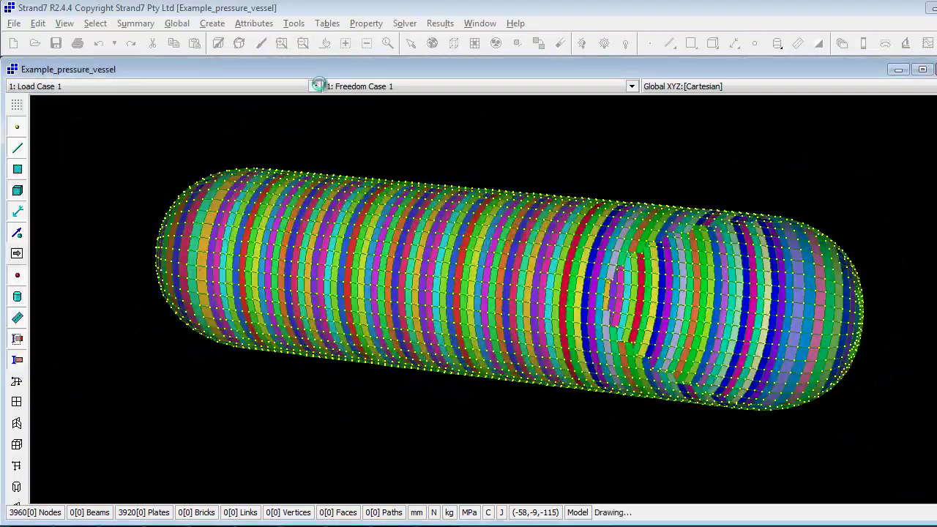
Set the E1 modulus of ply material MAT 1 to 110000 MPa and check its remaining elastic, density and thickness values
{"action": "left_click", "coordinate": [365, 24]}
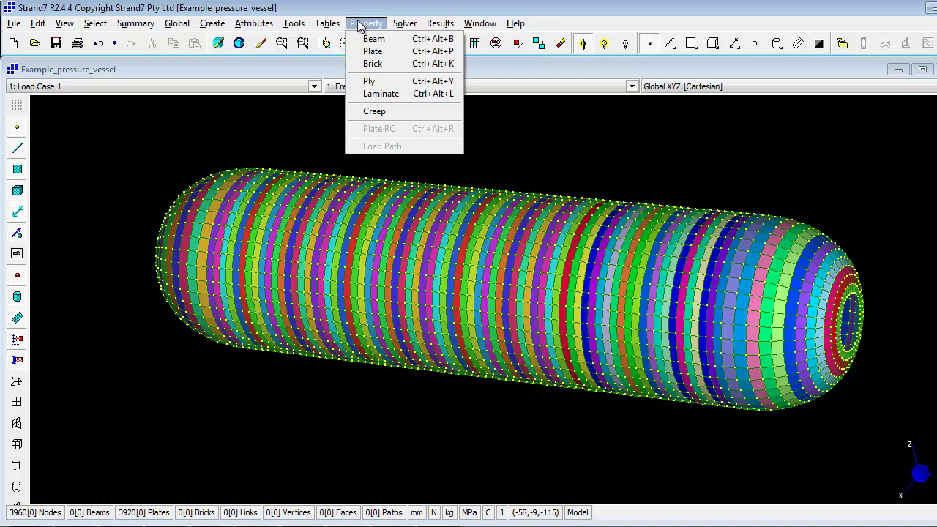
{"action": "left_click", "coordinate": [375, 81]}
{"action": "left_click", "coordinate": [401, 165]}
{"action": "left_click", "coordinate": [344, 177]}
{"action": "left_click", "coordinate": [532, 233]}
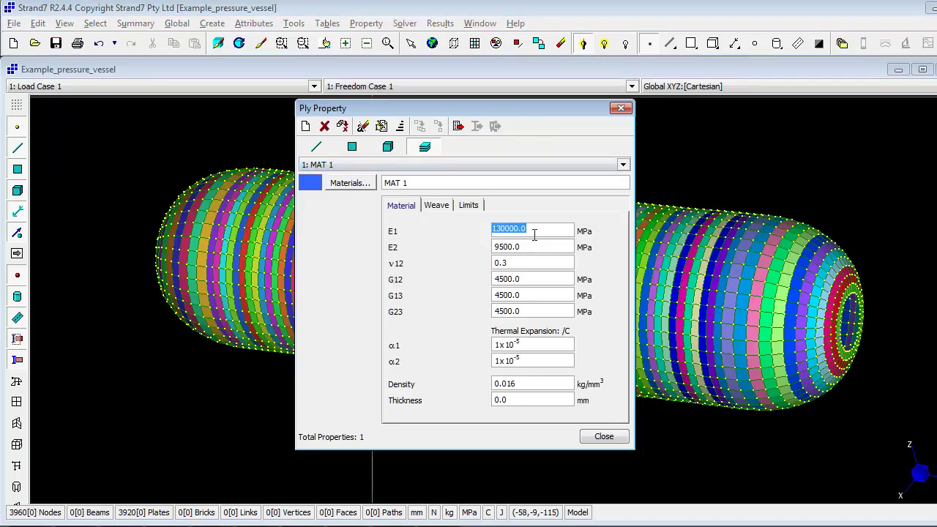
{"action": "left_click", "coordinate": [535, 231]}
{"action": "left_click", "coordinate": [511, 245]}
{"action": "left_click", "coordinate": [503, 262]}
{"action": "left_click", "coordinate": [506, 279]}
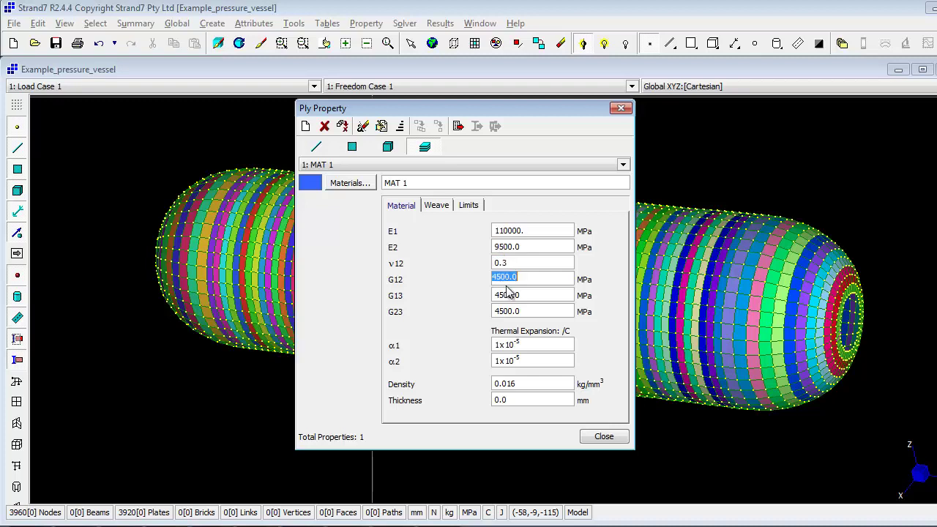
{"action": "left_click", "coordinate": [509, 388]}
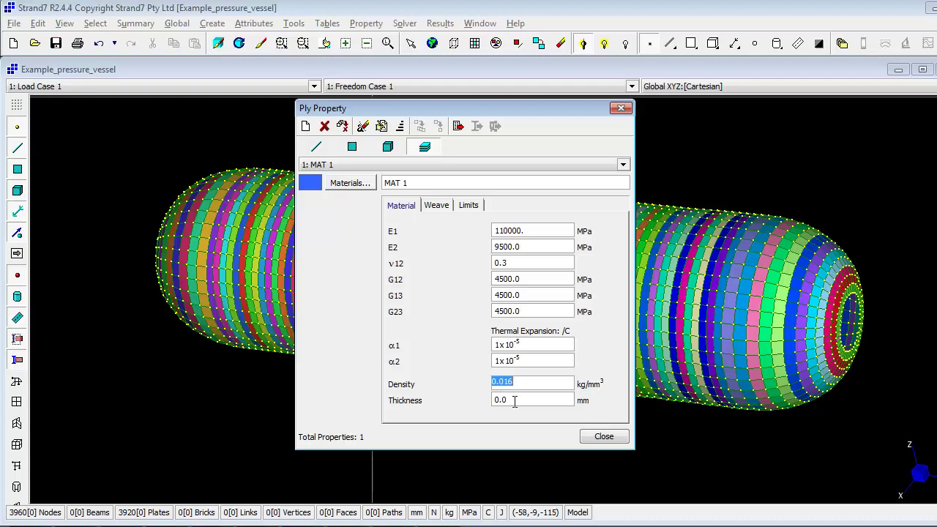
{"action": "left_click", "coordinate": [514, 401]}
{"action": "left_click", "coordinate": [602, 437]}
Save the model as Example_pressure_vessel.st7 over the existing file and run a linear static analysis with the Skyline scheme and AMD ordering
{"action": "left_click", "coordinate": [404, 23]}
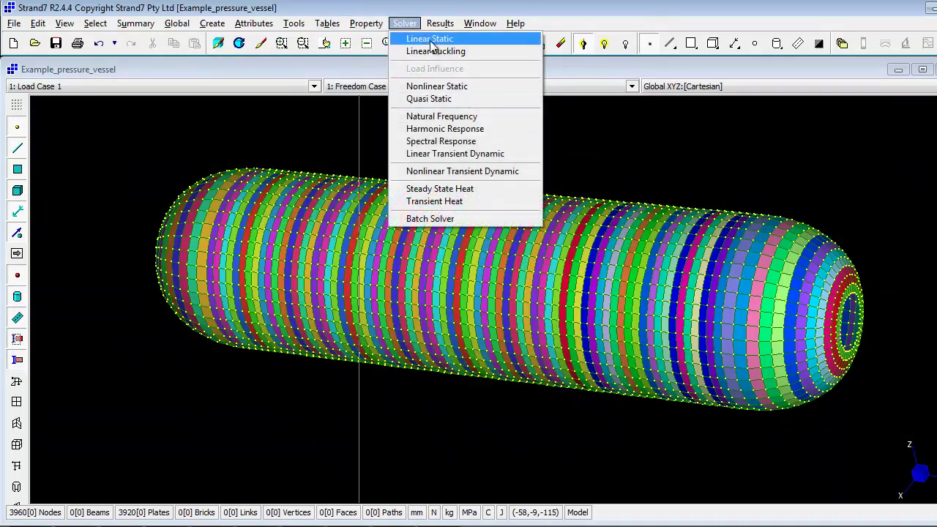
{"action": "left_click", "coordinate": [430, 38]}
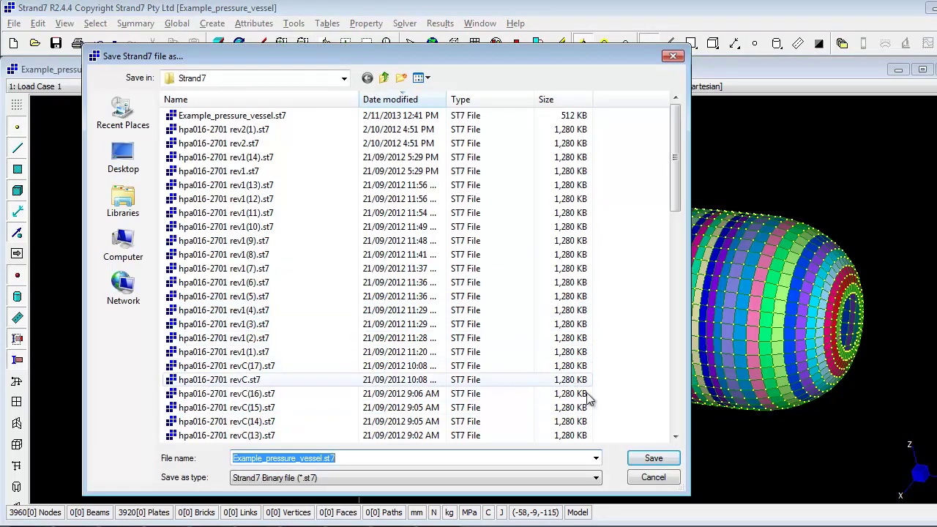
{"action": "left_click", "coordinate": [639, 461]}
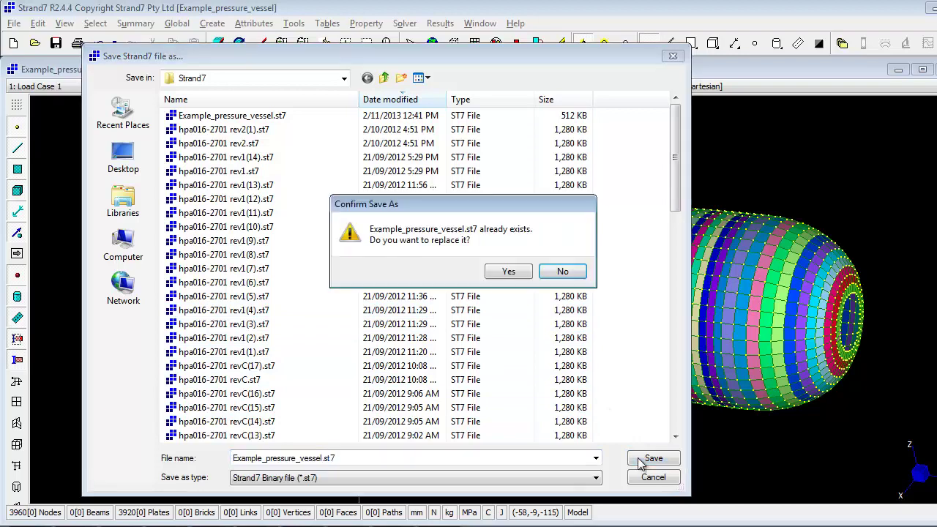
{"action": "left_click", "coordinate": [500, 273]}
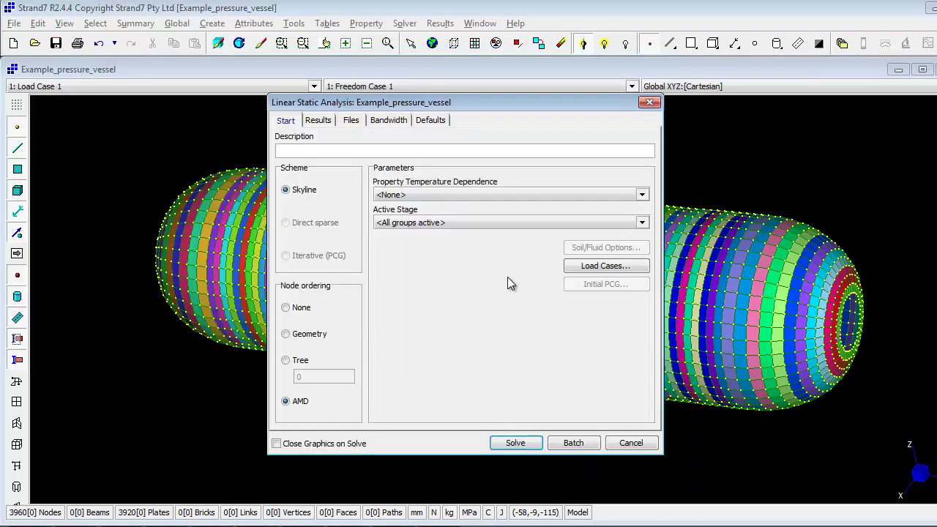
{"action": "left_click", "coordinate": [515, 443]}
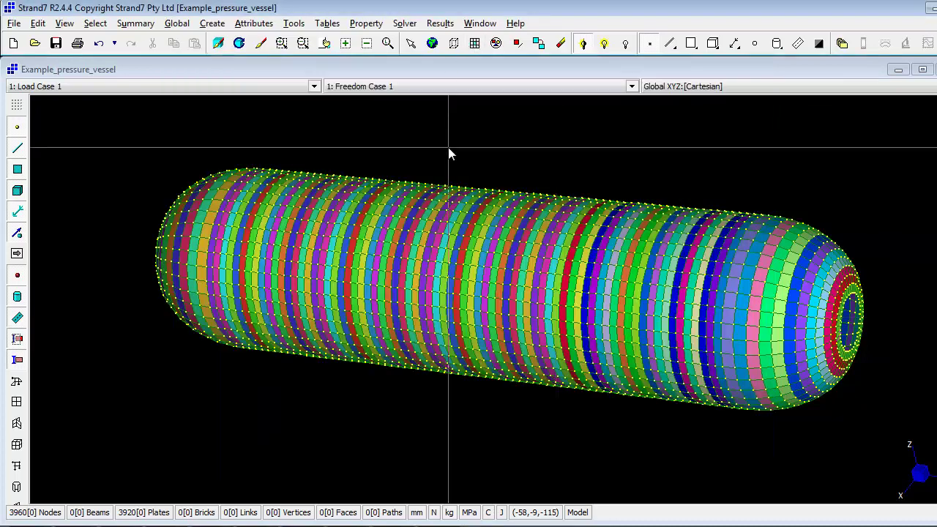
Open the Example_pressure_vessel.LSA results and contour the composite 11 (Fibre) ply stress as maximum value at the mid surface
{"action": "left_click", "coordinate": [440, 23]}
{"action": "left_click", "coordinate": [452, 40]}
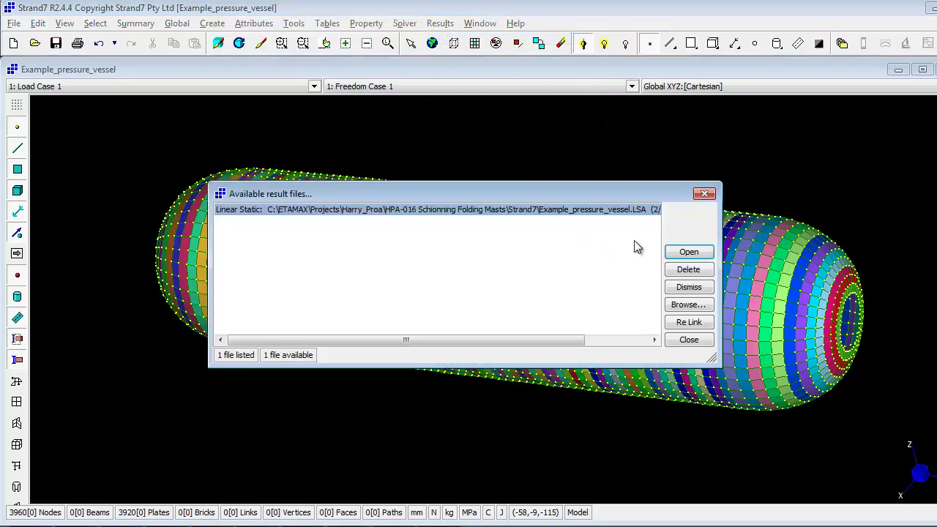
{"action": "left_click", "coordinate": [687, 252]}
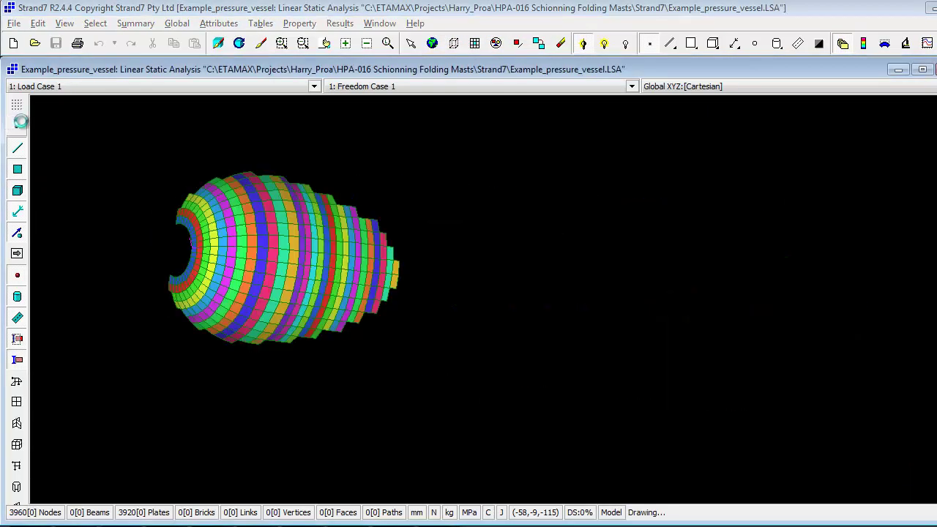
{"action": "left_click", "coordinate": [864, 43]}
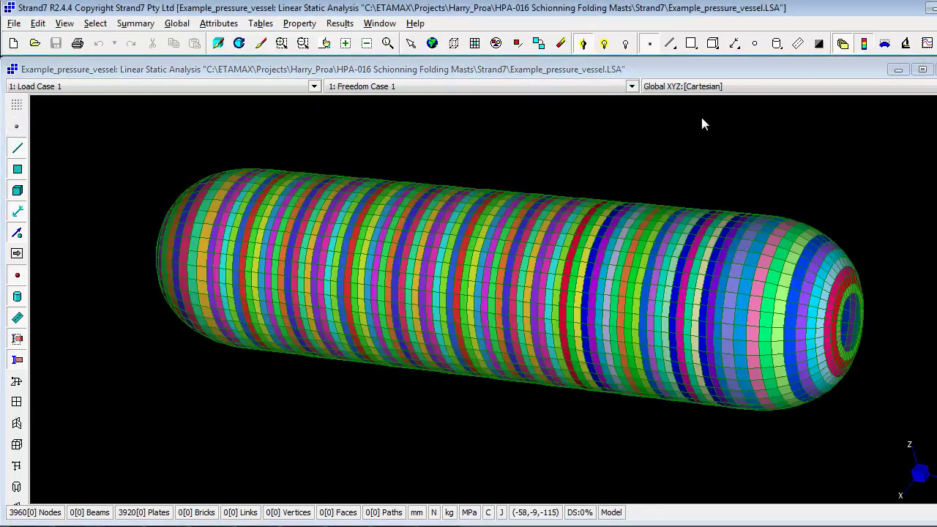
{"action": "left_click", "coordinate": [327, 189]}
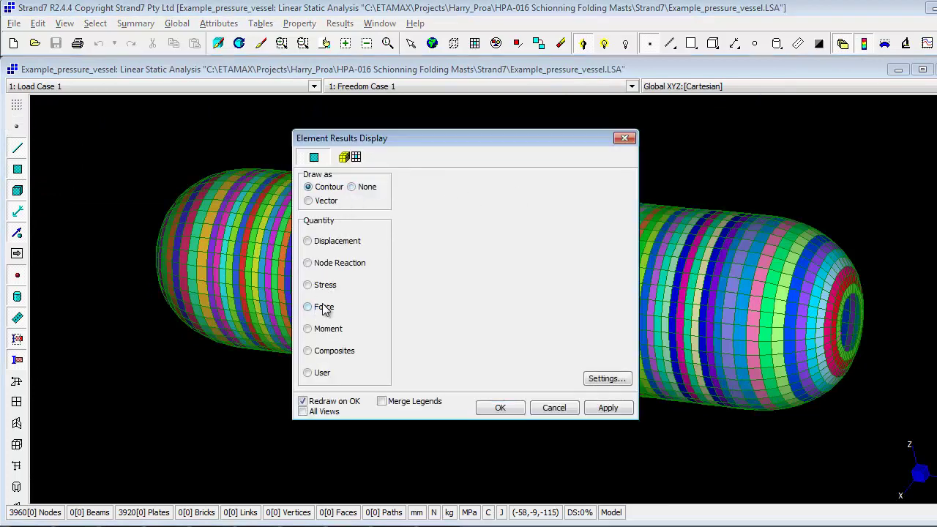
{"action": "left_click", "coordinate": [325, 351]}
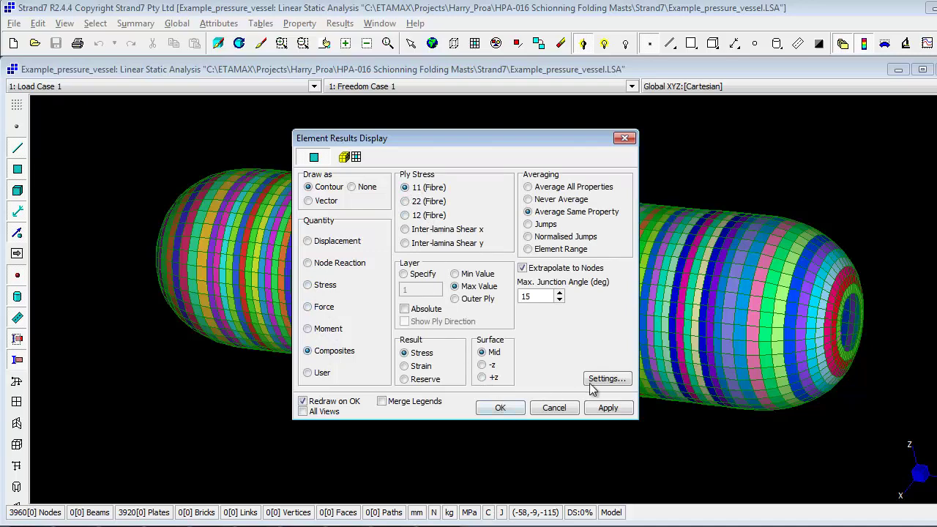
{"action": "left_click", "coordinate": [501, 409]}
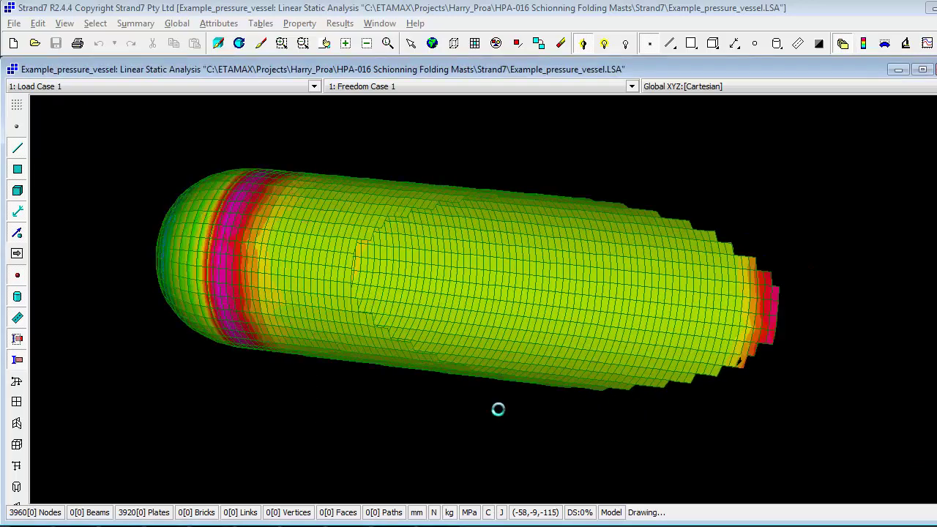
Display the vessel's deformed shape at a 20% displacement scale and turn it to view the end opening
{"action": "left_click", "coordinate": [884, 41]}
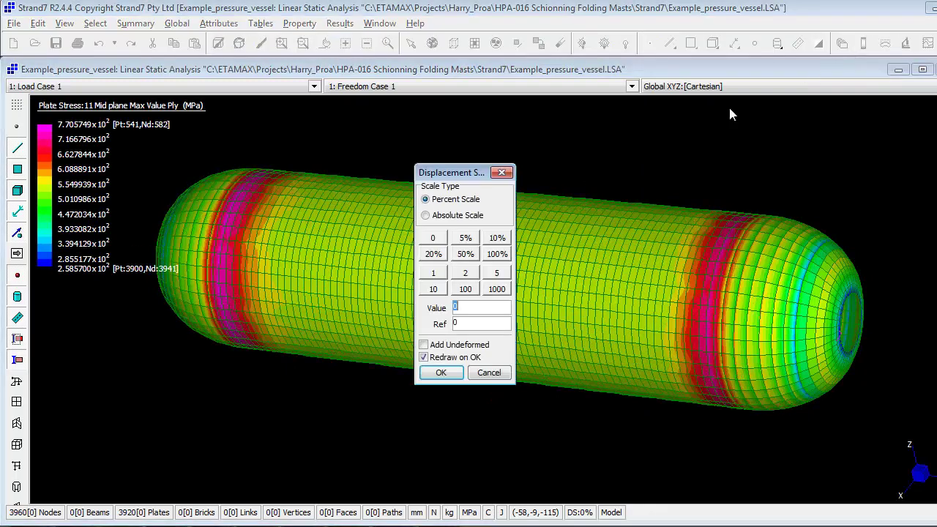
{"action": "left_click", "coordinate": [441, 372]}
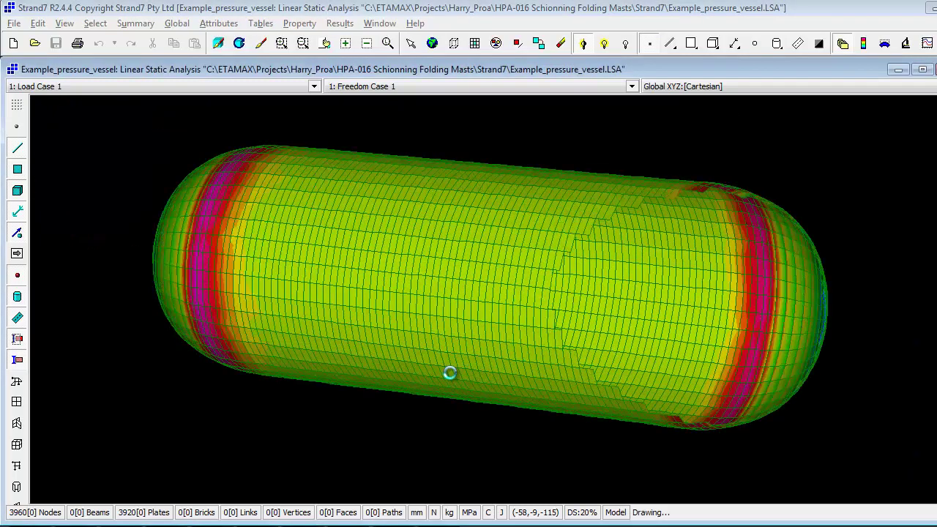
{"action": "right_click_drag", "start_coordinate": [450, 372], "coordinate": [498, 271]}
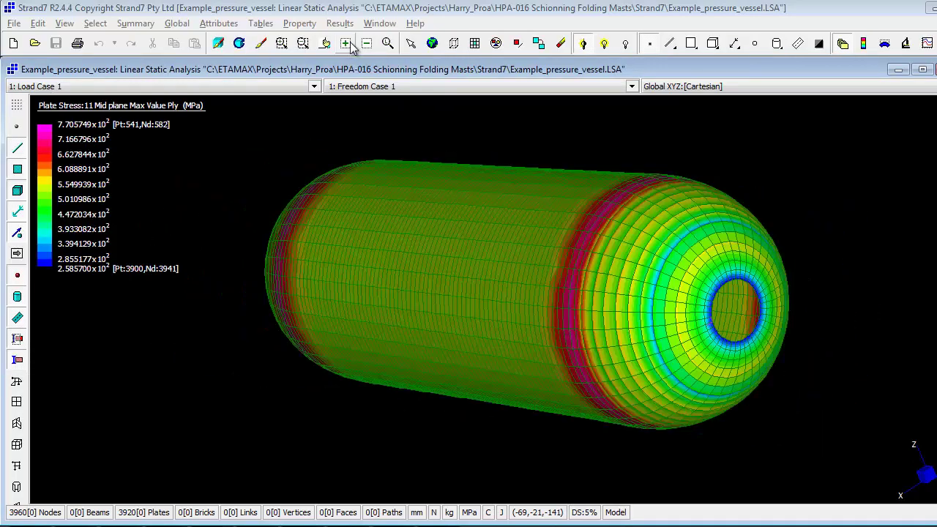